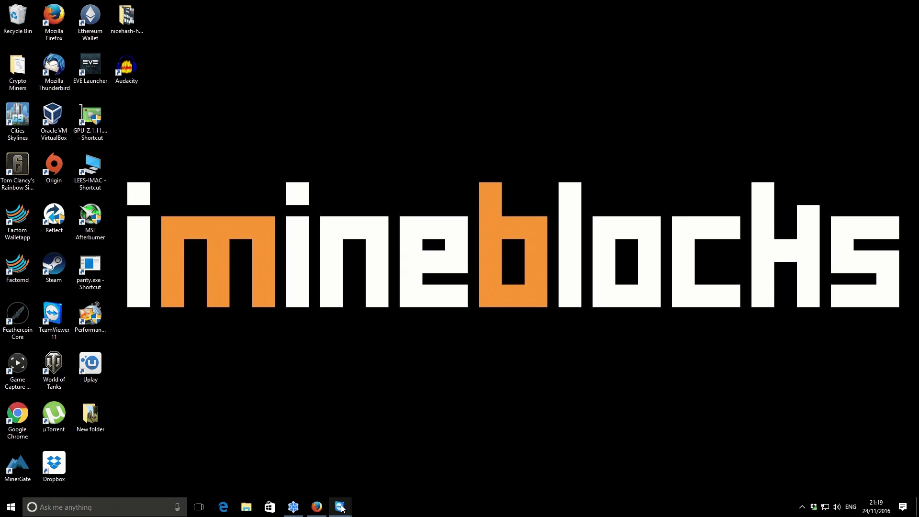
# Bring up the TeamViewer remote session and close the command window running the Ethereum miner
pyautogui.moveTo(341, 507)
pyautogui.click(383, 466)
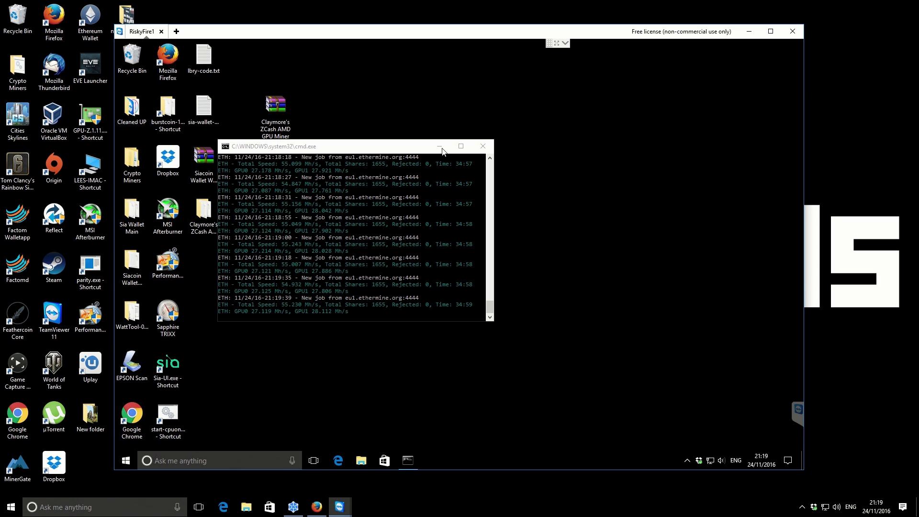
pyautogui.click(482, 147)
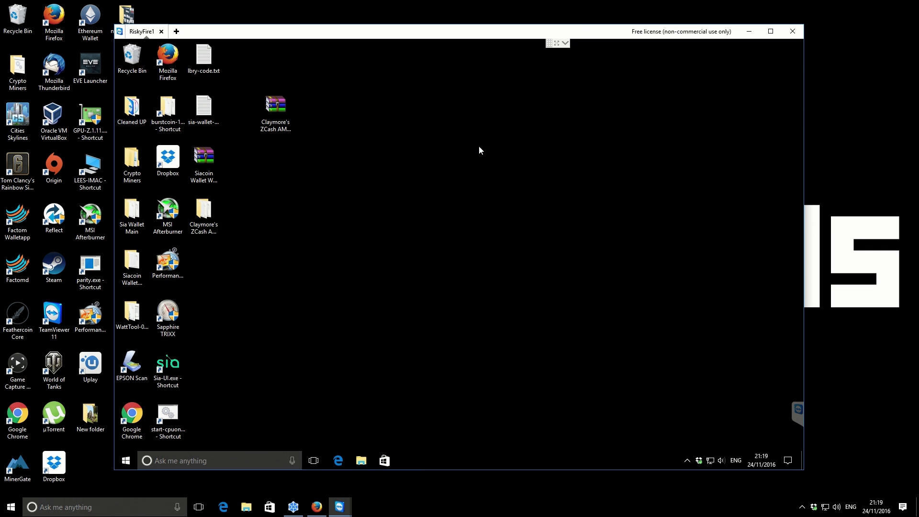
# Switch to Firefox and examine the heading of the Claymore's ZCash AMD GPU Miner v8.0 forum post
pyautogui.click(317, 507)
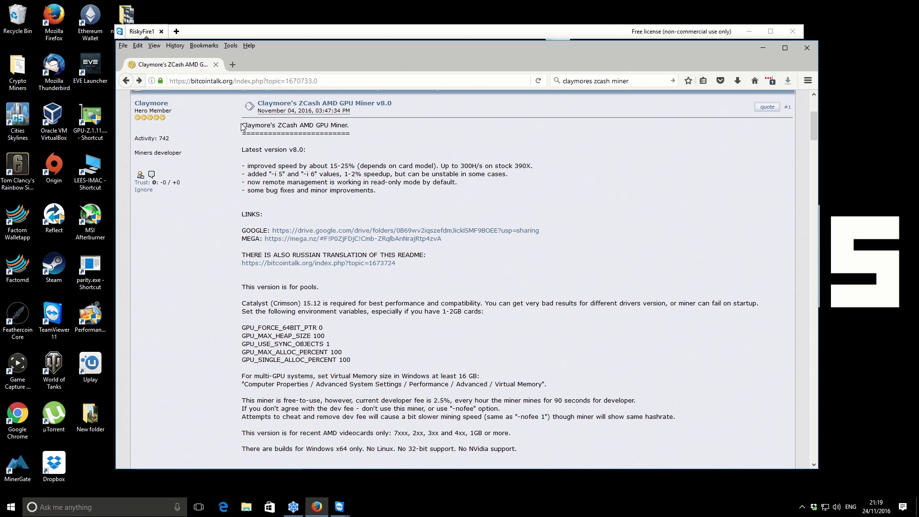
pyautogui.moveTo(241, 125); pyautogui.dragTo(355, 129)
pyautogui.click(366, 131)
# Return to the TeamViewer remote session and maximize it
pyautogui.click(423, 36)
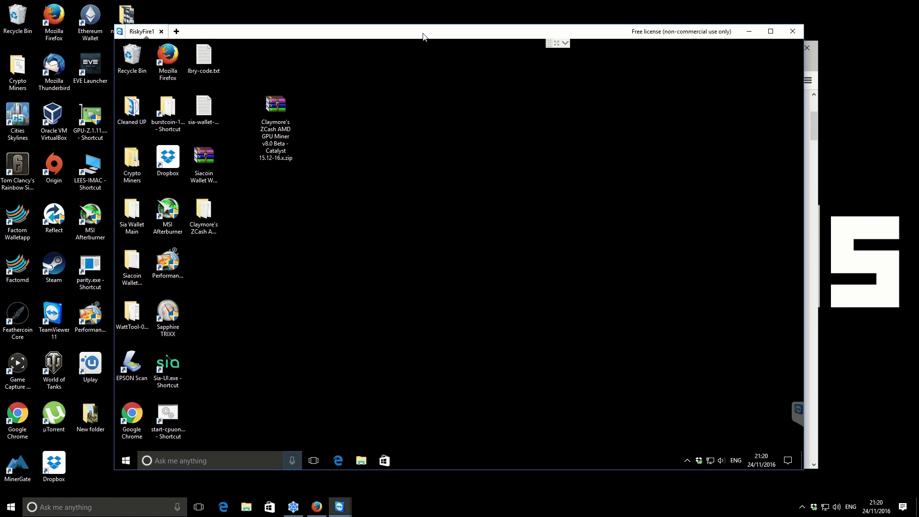
pyautogui.click(771, 31)
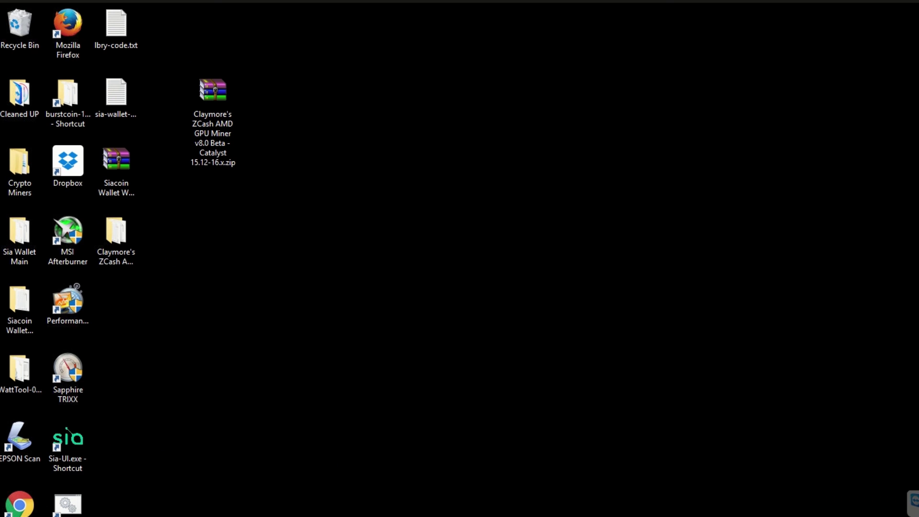
# Extract the Claymore's ZCash AMD GPU Miner v8.0 Beta zip into its own folder on the remote desktop, and delete the archive
pyautogui.click(223, 91)
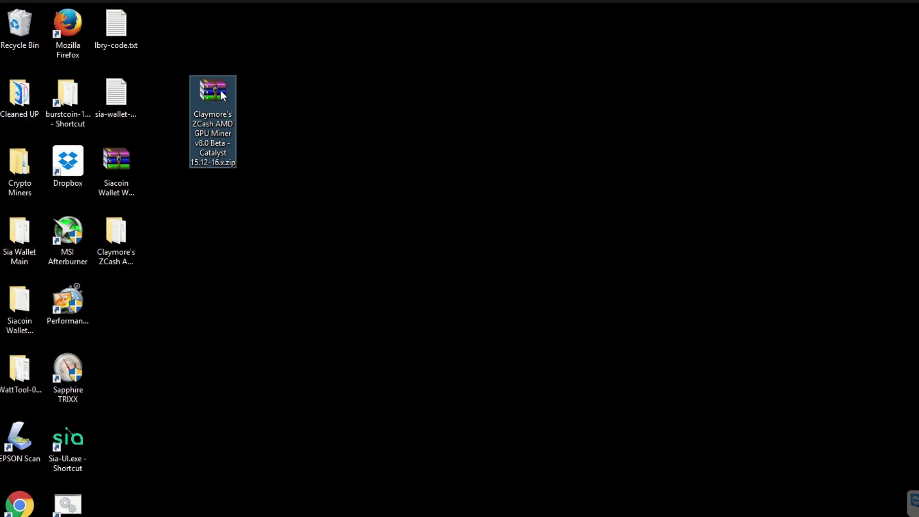
pyautogui.click(322, 89)
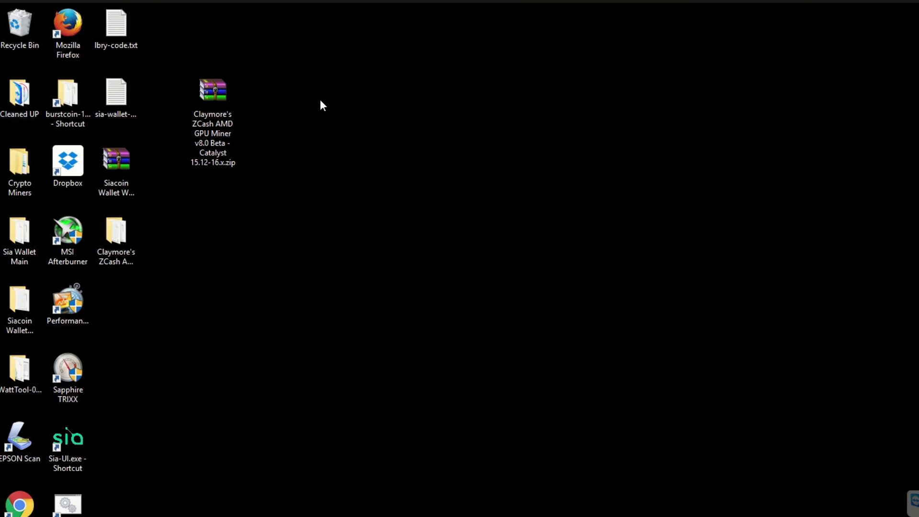
pyautogui.click(223, 120)
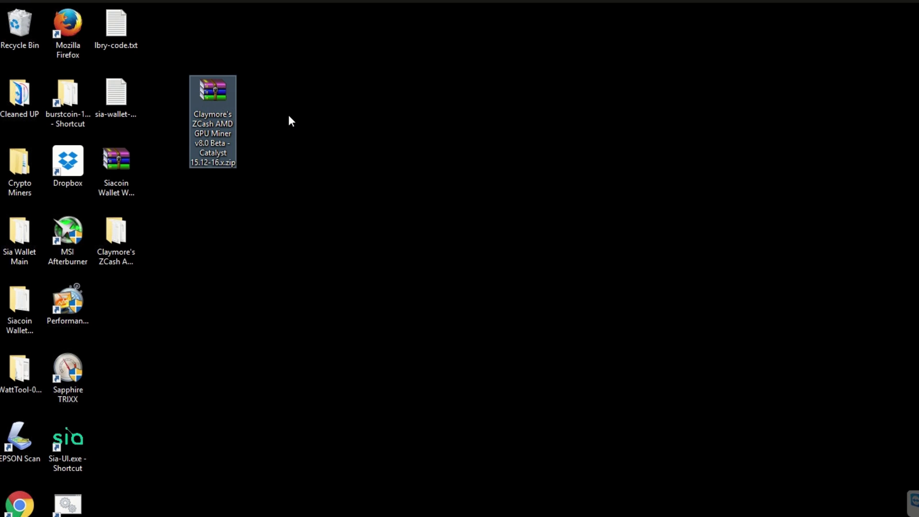
pyautogui.rightClick(215, 121)
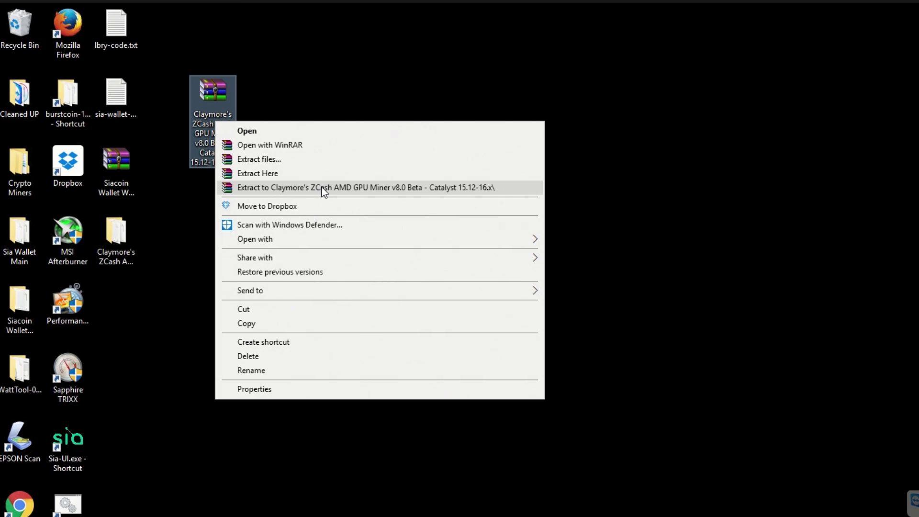
pyautogui.click(221, 94)
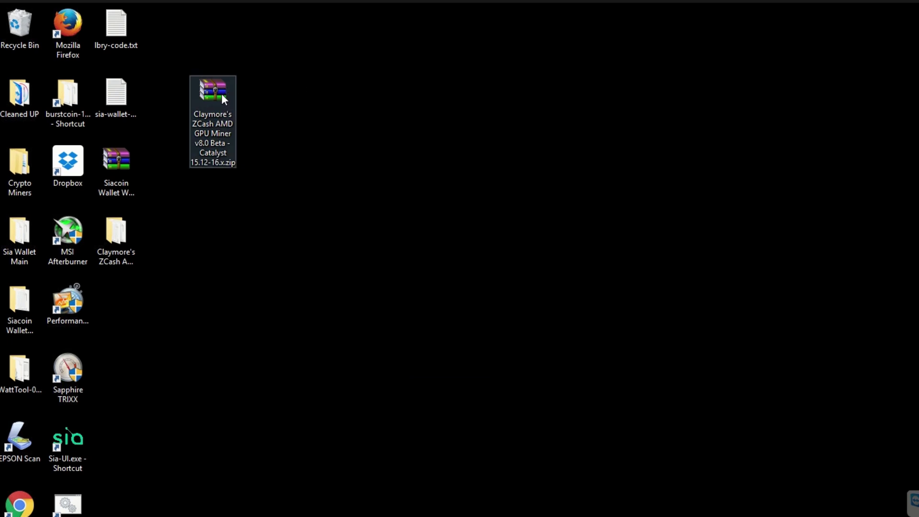
pyautogui.rightClick(213, 123)
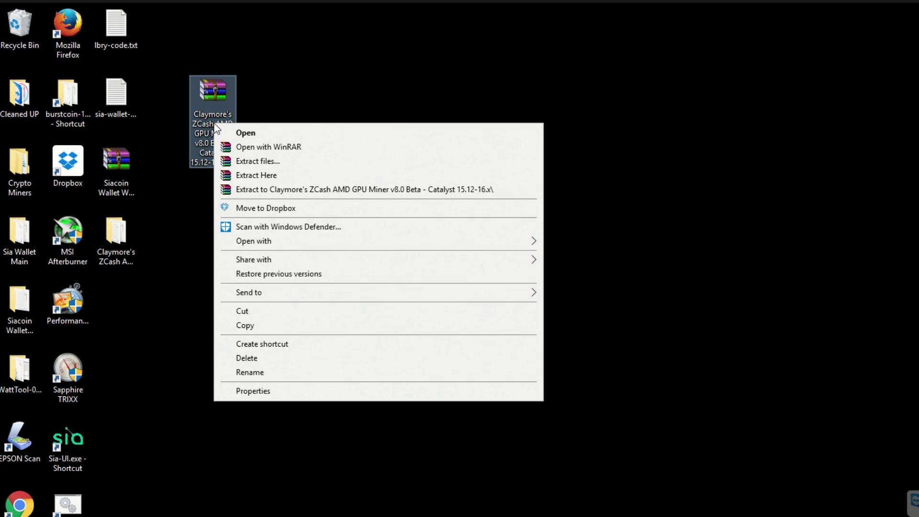
pyautogui.click(338, 191)
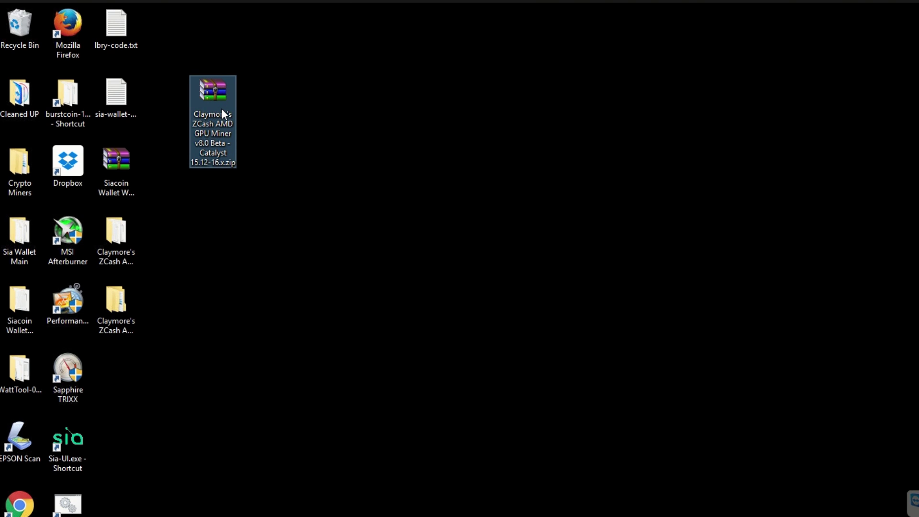
pyautogui.press('Delete')
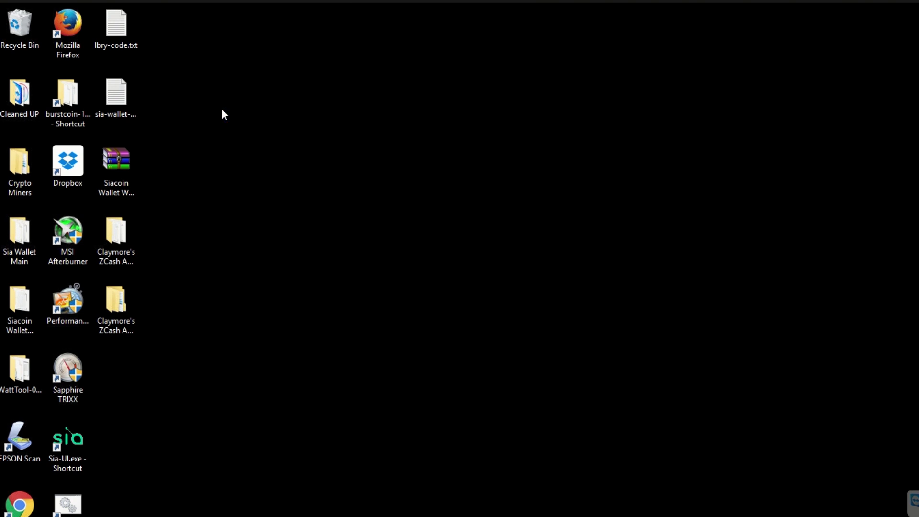
# Copy start.bat from the Claymore's ZCash v7.0 Beta folder into the inner v8.0 Beta folder, replacing the existing file
pyautogui.doubleClick(117, 232)
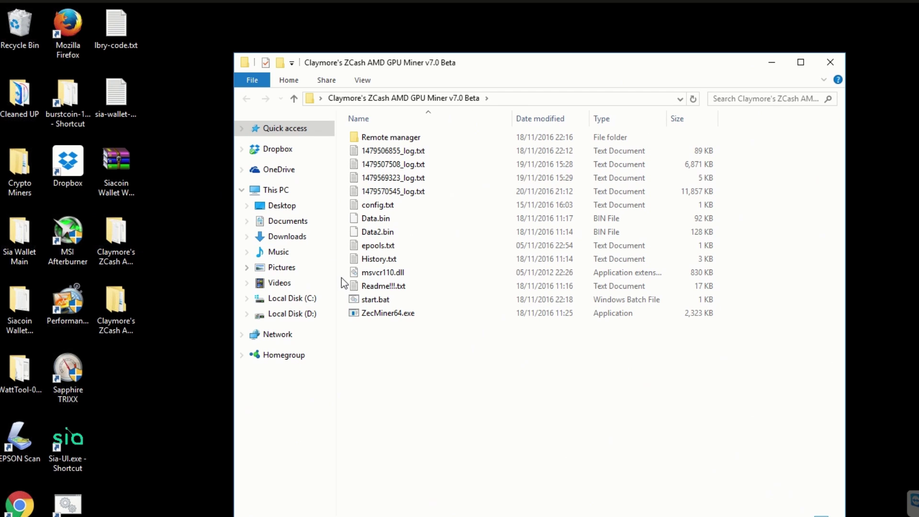
pyautogui.click(384, 305)
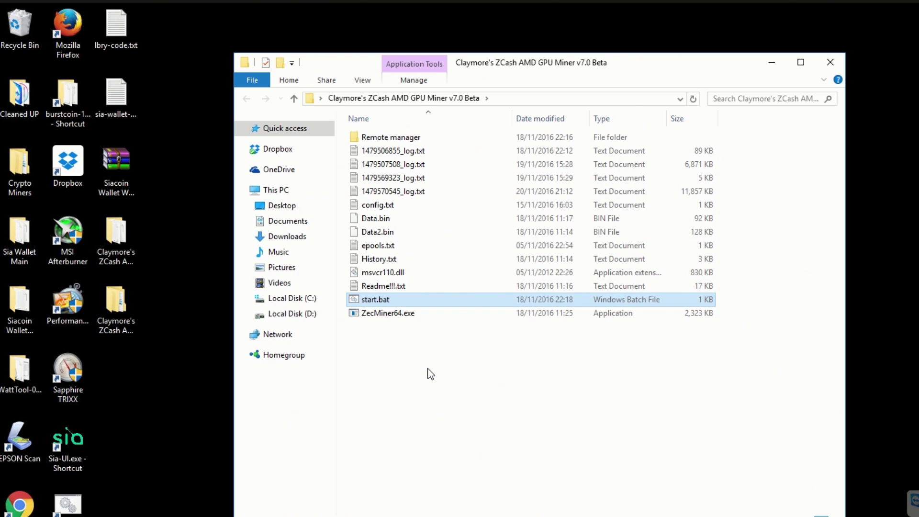
pyautogui.click(115, 321)
pyautogui.doubleClick(117, 308)
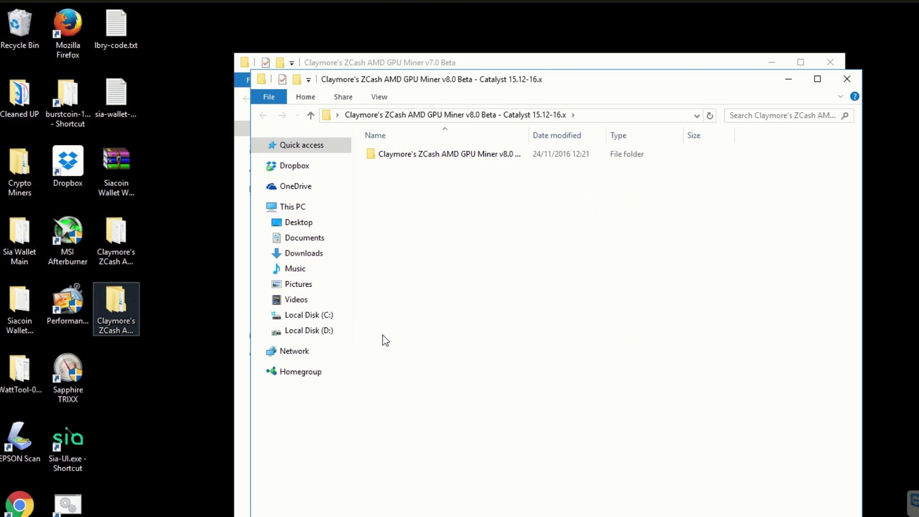
pyautogui.click(429, 153)
pyautogui.doubleClick(428, 154)
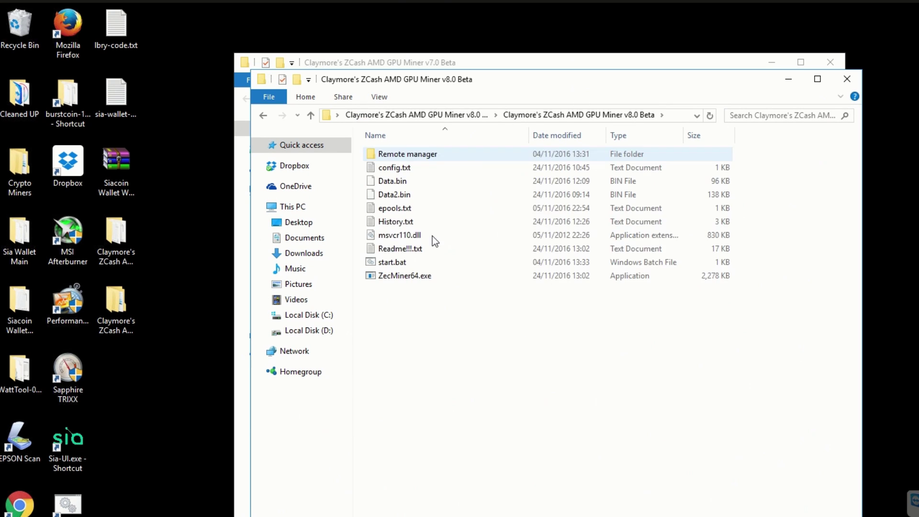
pyautogui.click(387, 262)
pyautogui.click(395, 323)
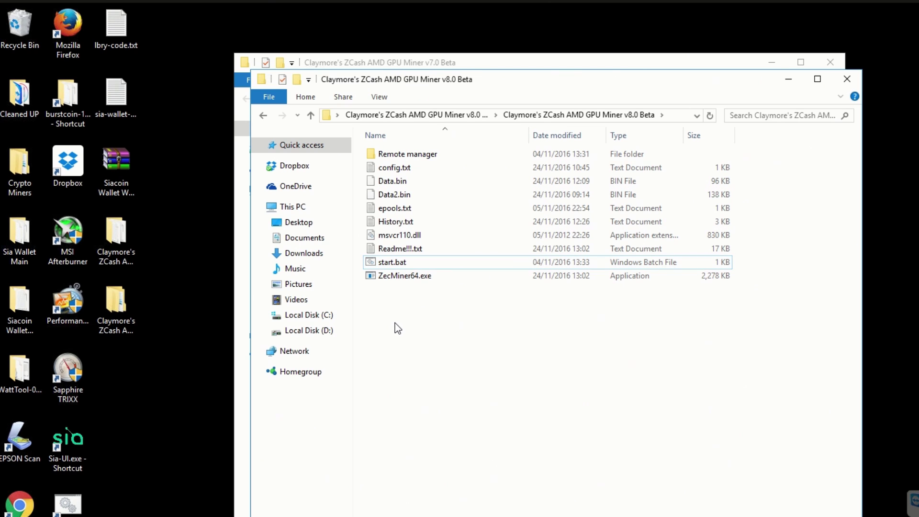
pyautogui.hotkey('ctrl', 'v')
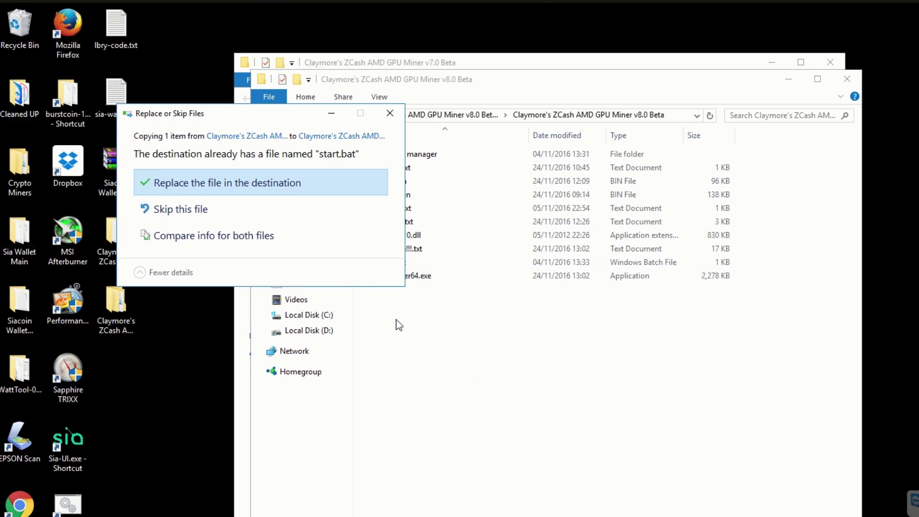
pyautogui.click(219, 186)
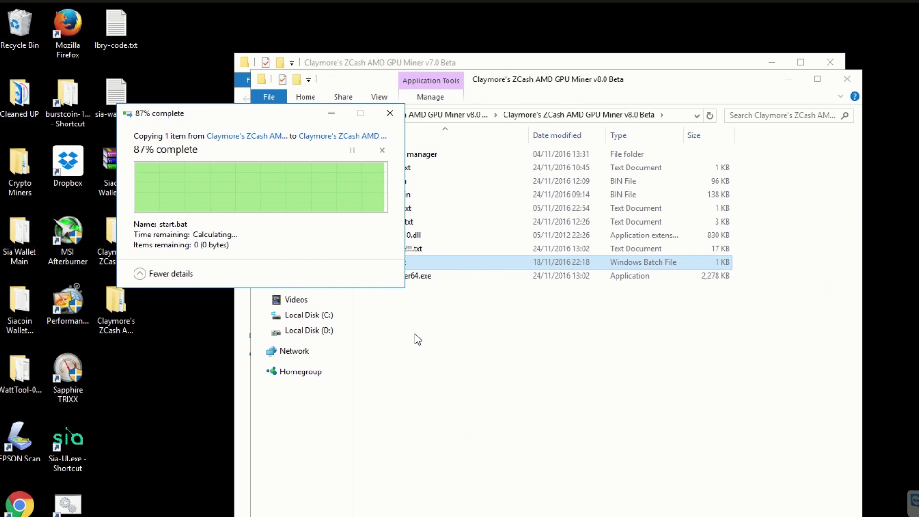
# Open the copied start.bat in Notepad, review its -zpool, -zwal and -zpsw arguments, and close it without changes
pyautogui.click(397, 265)
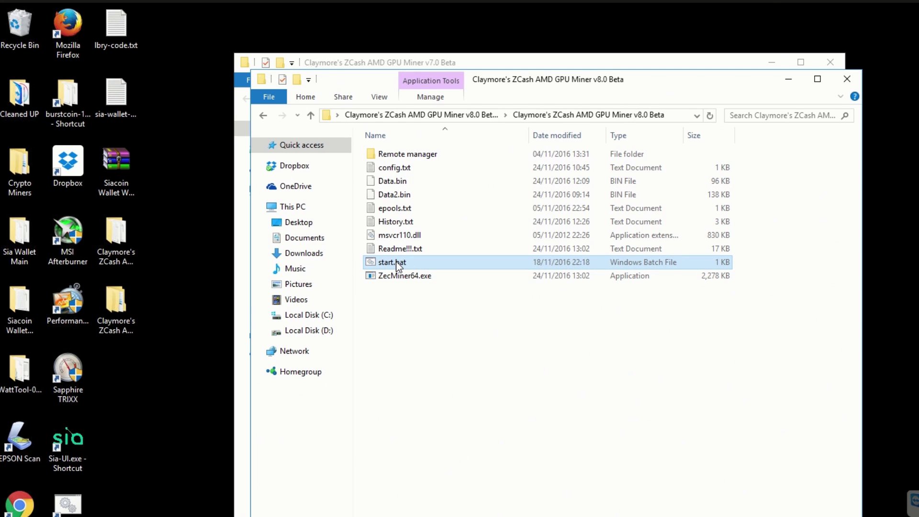
pyautogui.rightClick(397, 265)
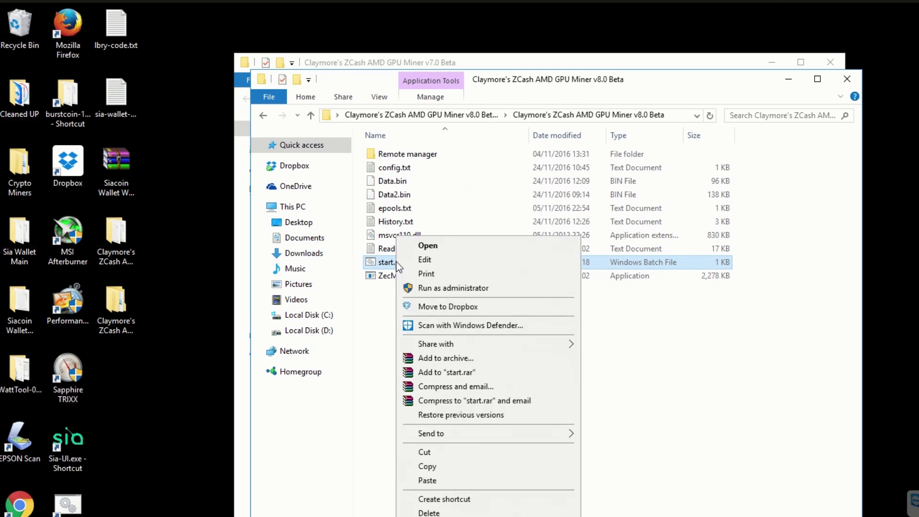
pyautogui.click(434, 261)
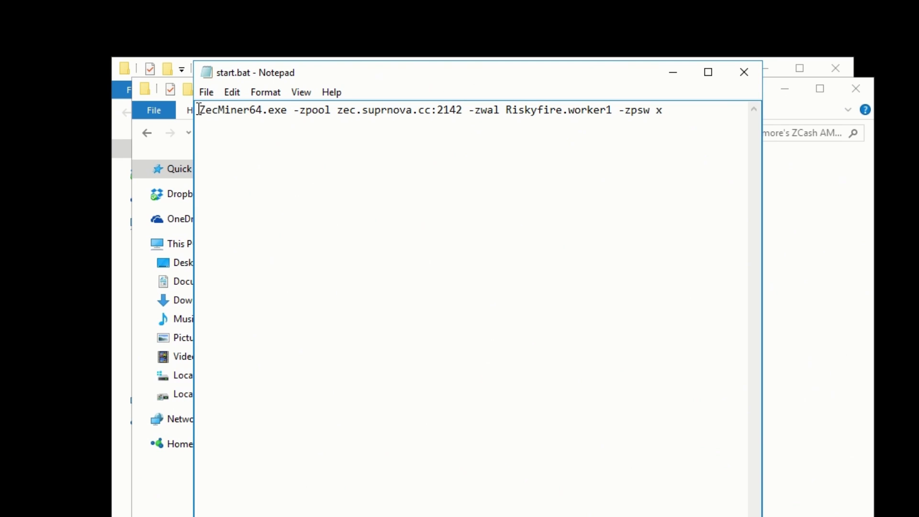
pyautogui.moveTo(199, 109); pyautogui.dragTo(464, 110)
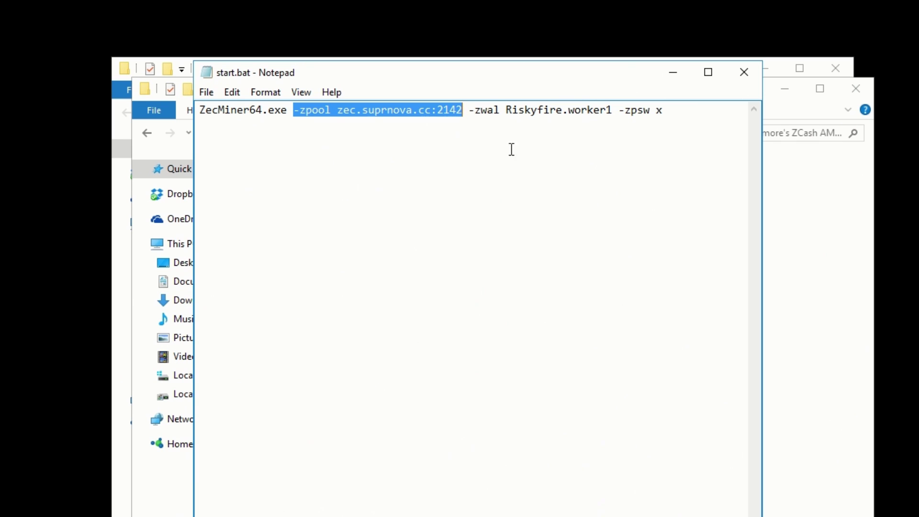
pyautogui.click(679, 111)
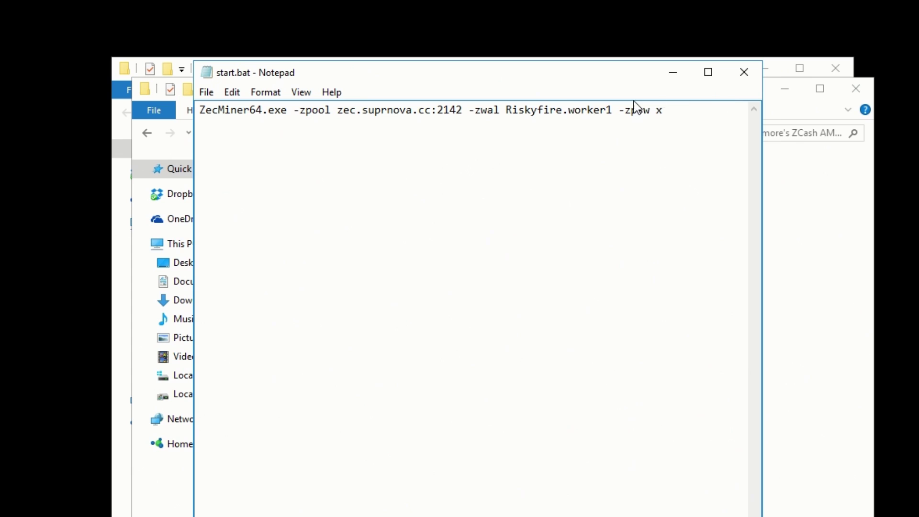
pyautogui.moveTo(474, 110); pyautogui.dragTo(669, 108)
pyautogui.moveTo(506, 110); pyautogui.dragTo(618, 111)
pyautogui.click(565, 110)
pyautogui.click(664, 110)
pyautogui.click(673, 114)
pyautogui.click(743, 73)
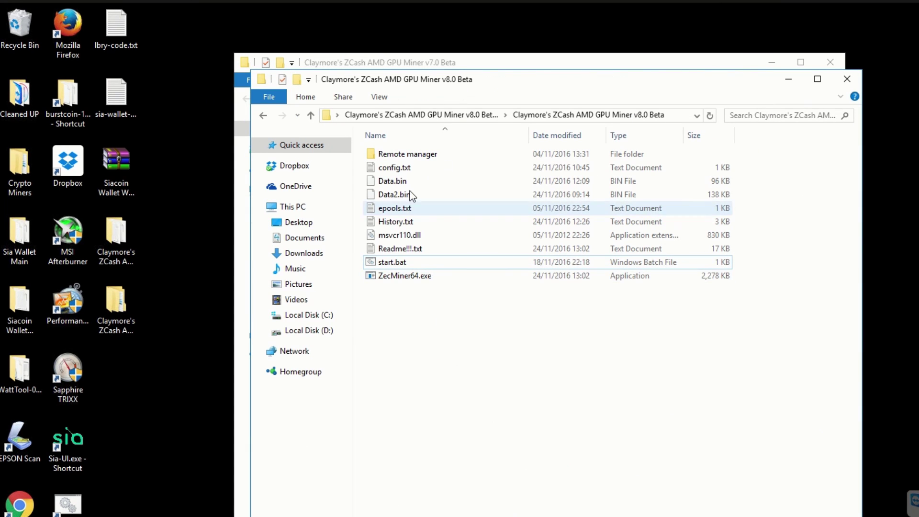
pyautogui.click(417, 277)
pyautogui.click(426, 329)
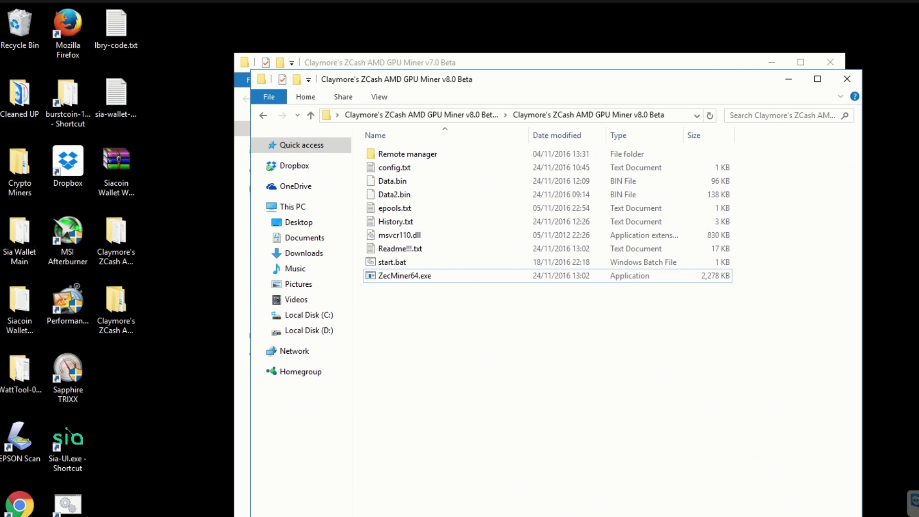
# Open Sapphire TRIXX, reset the currently selected Radeon RX 470 card's clock settings, and dismiss the ULPS warning
pyautogui.click(766, 516)
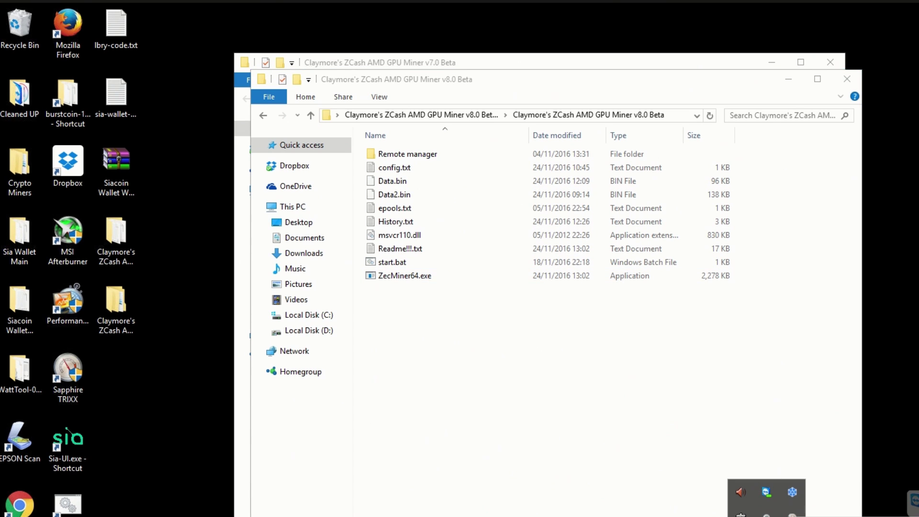
pyautogui.click(766, 515)
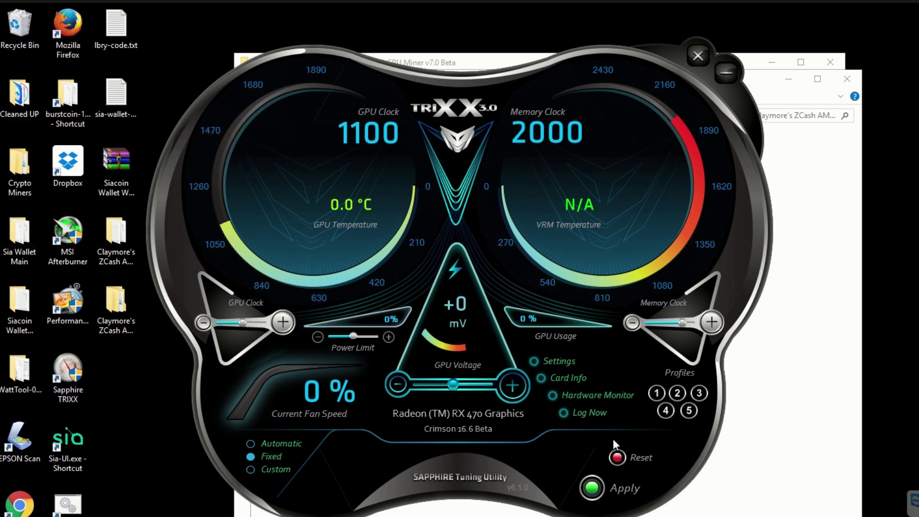
pyautogui.click(618, 458)
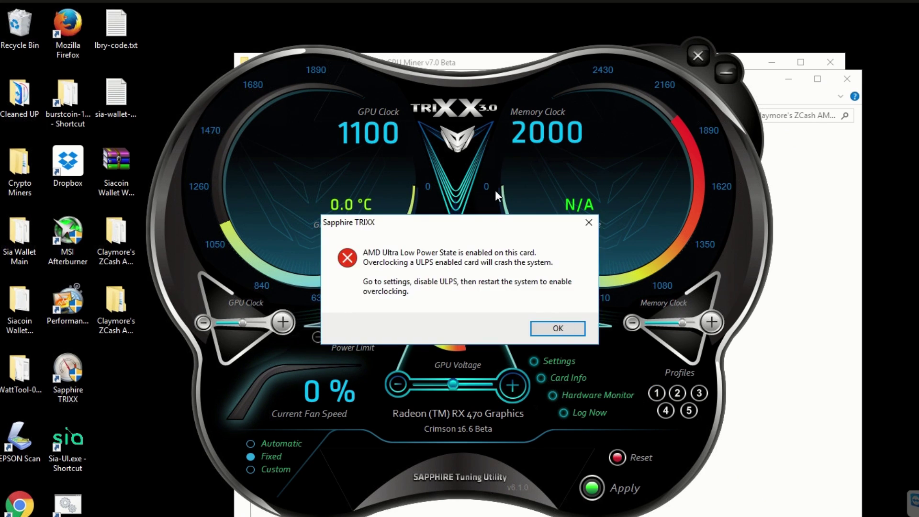
pyautogui.click(546, 330)
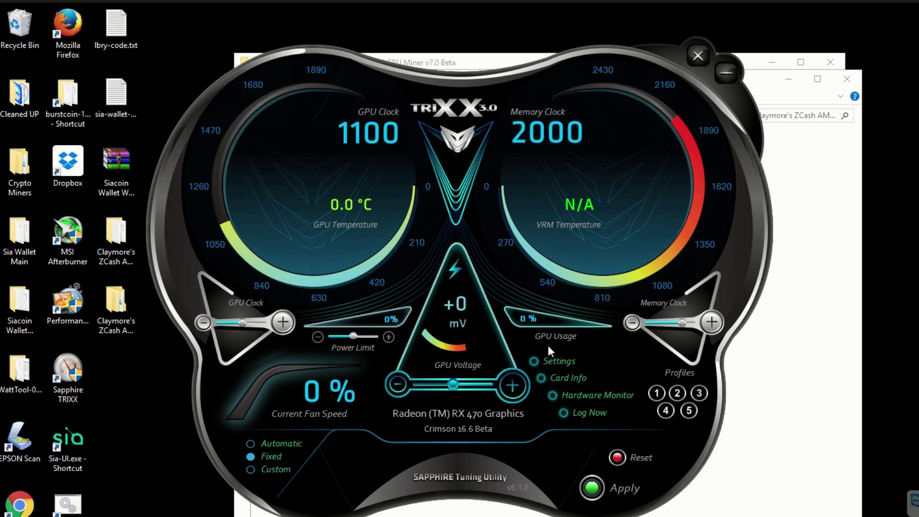
# Select the other Radeon RX 470 card in the TRIXX settings and reset its clock settings
pyautogui.click(554, 362)
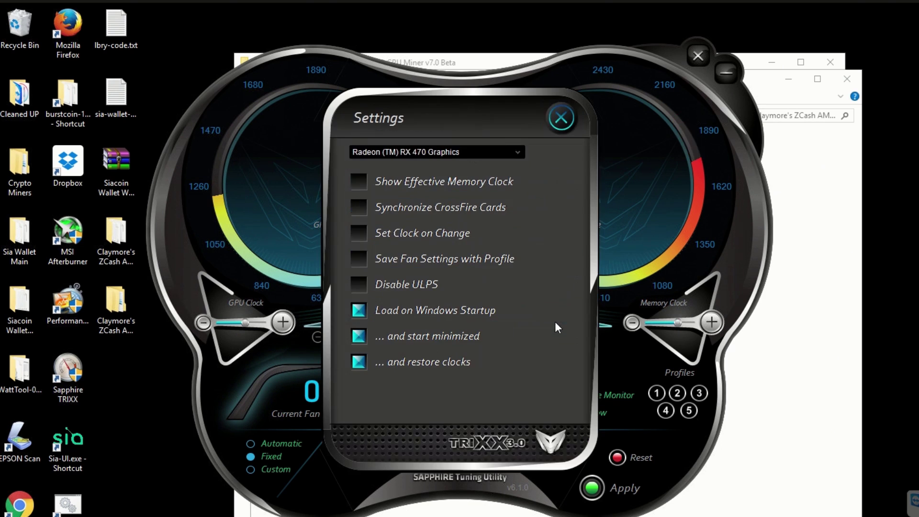
pyautogui.click(449, 153)
pyautogui.click(447, 170)
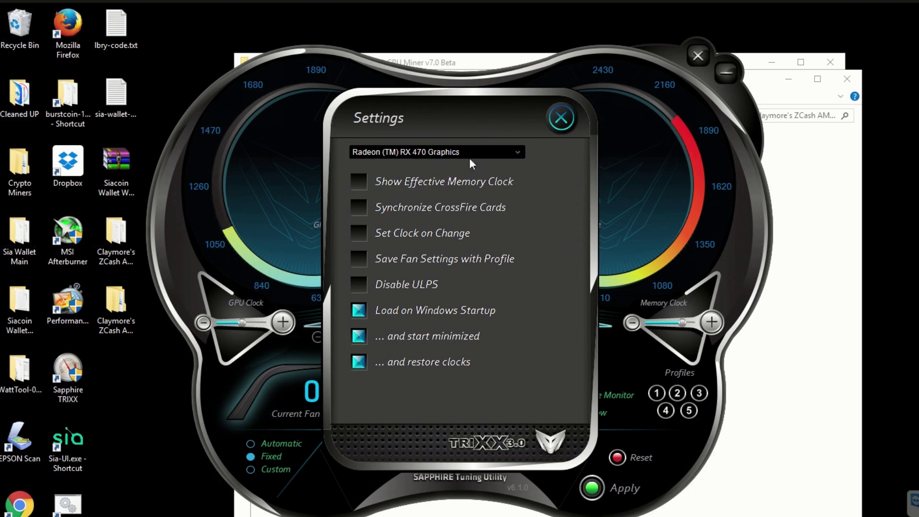
pyautogui.click(559, 118)
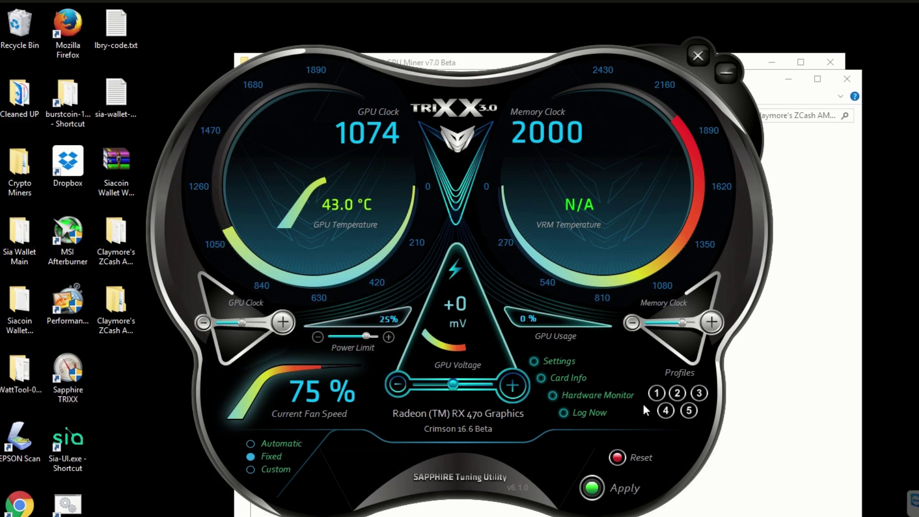
pyautogui.click(617, 456)
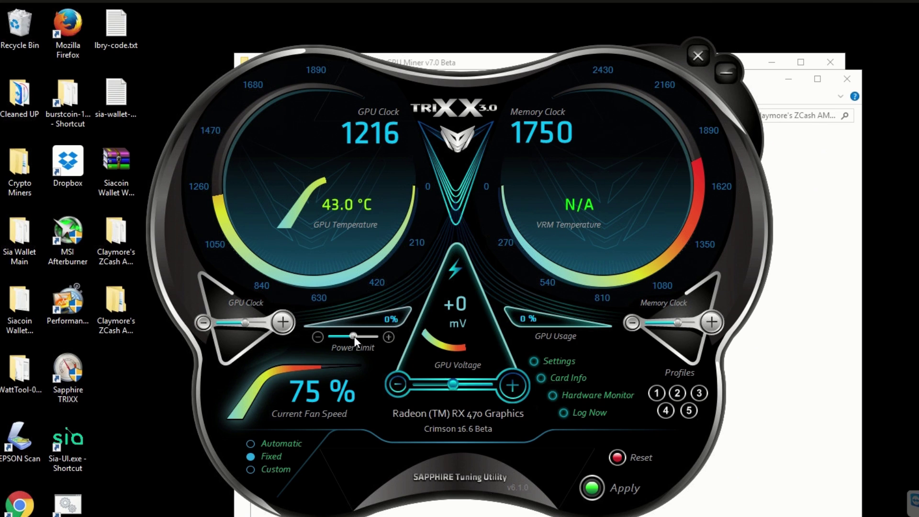
# Set the selected card's power limit to 26% and launch start.bat from the inner v8.0 Beta folder
pyautogui.moveTo(354, 336); pyautogui.dragTo(368, 335)
pyautogui.click(800, 299)
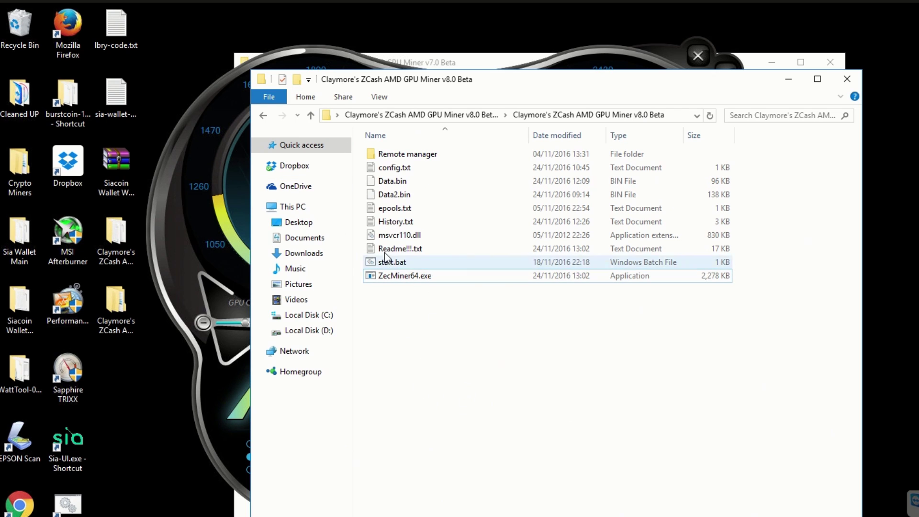
pyautogui.click(397, 262)
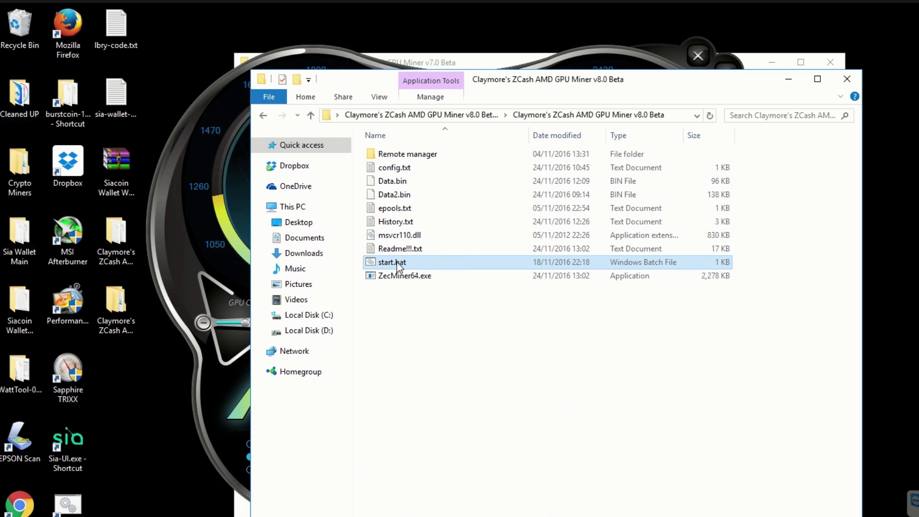
pyautogui.doubleClick(397, 262)
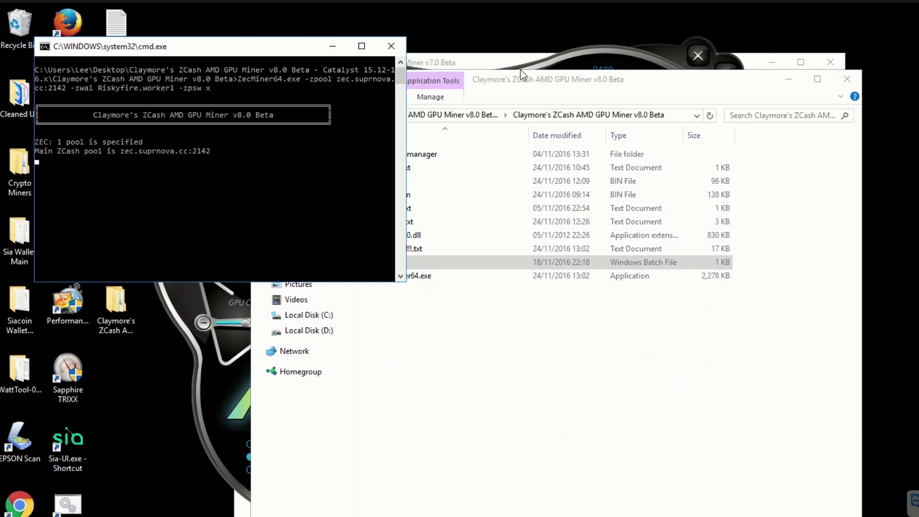
# Select the other Radeon RX 470 card in the TRIXX settings, reset its clocks, and minimize TRIXX
pyautogui.click(628, 54)
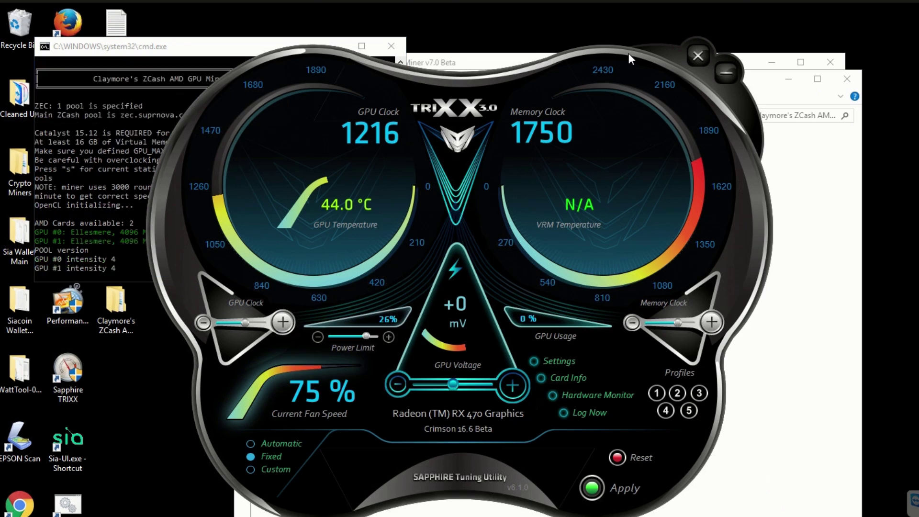
pyautogui.click(564, 362)
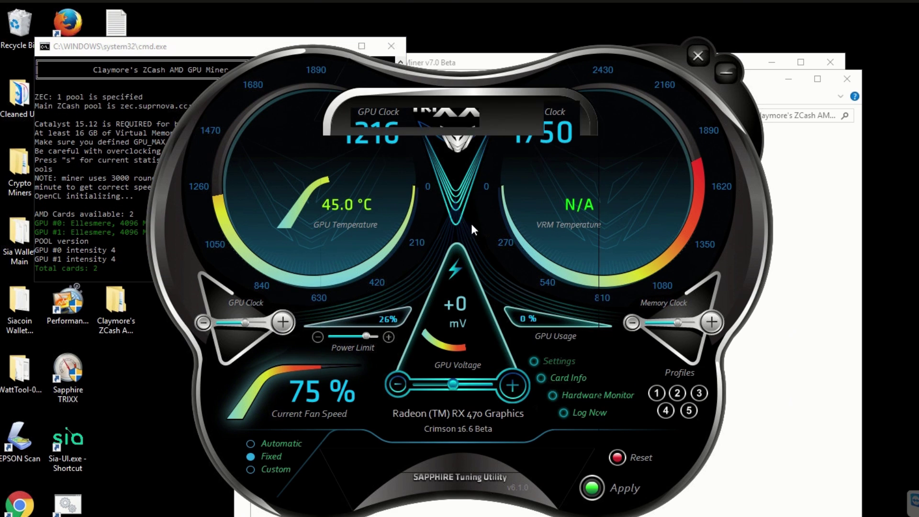
pyautogui.click(446, 154)
pyautogui.click(420, 185)
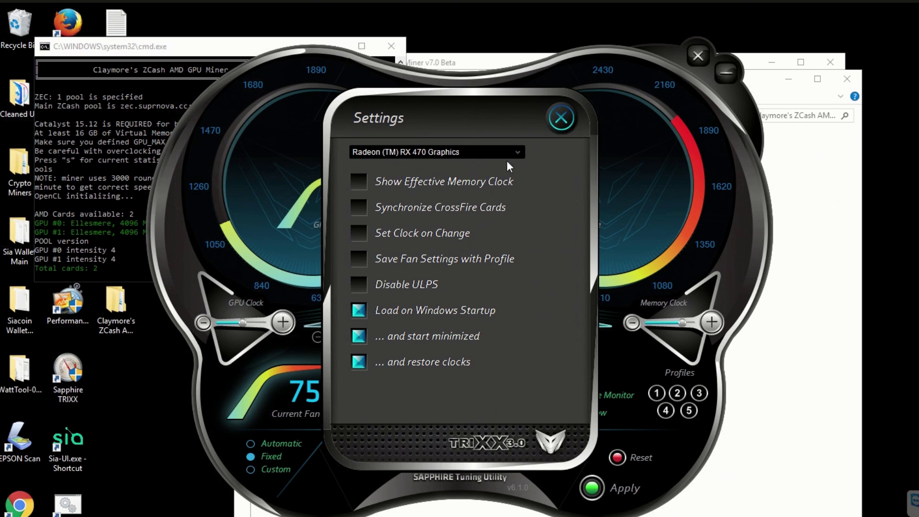
pyautogui.click(560, 118)
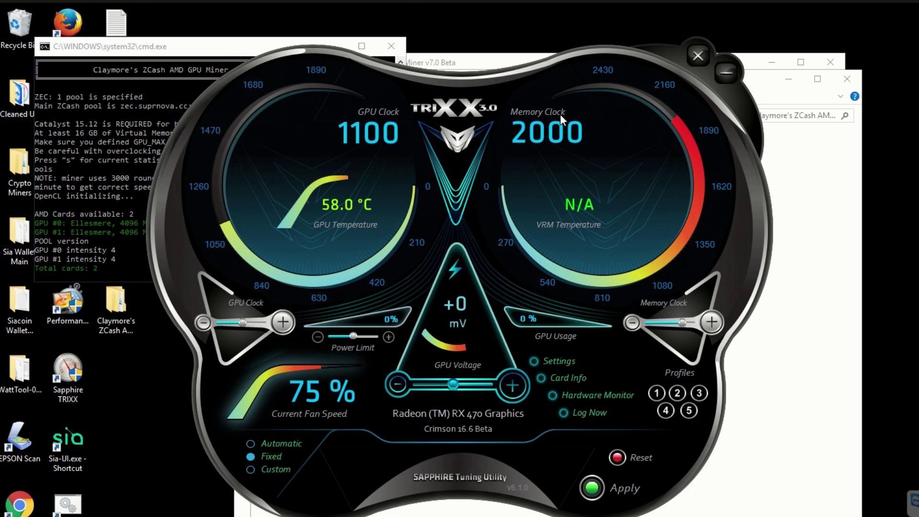
pyautogui.click(617, 458)
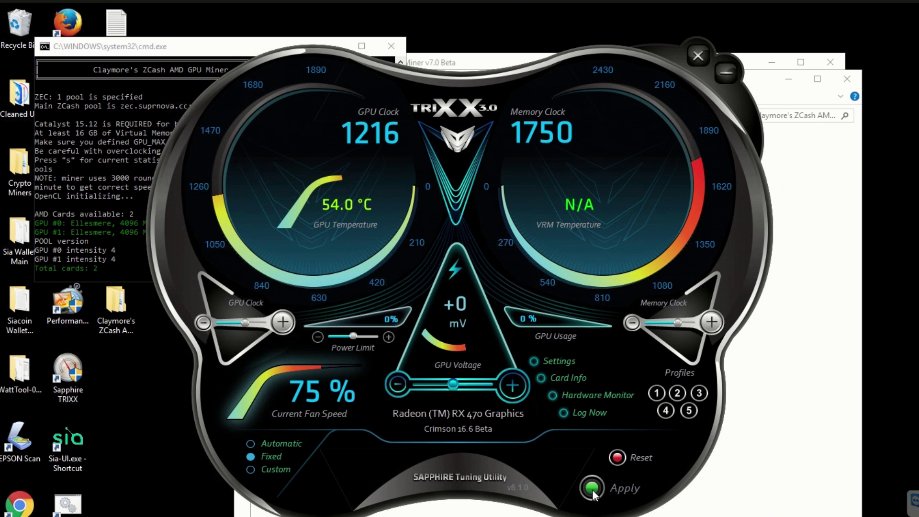
pyautogui.click(728, 73)
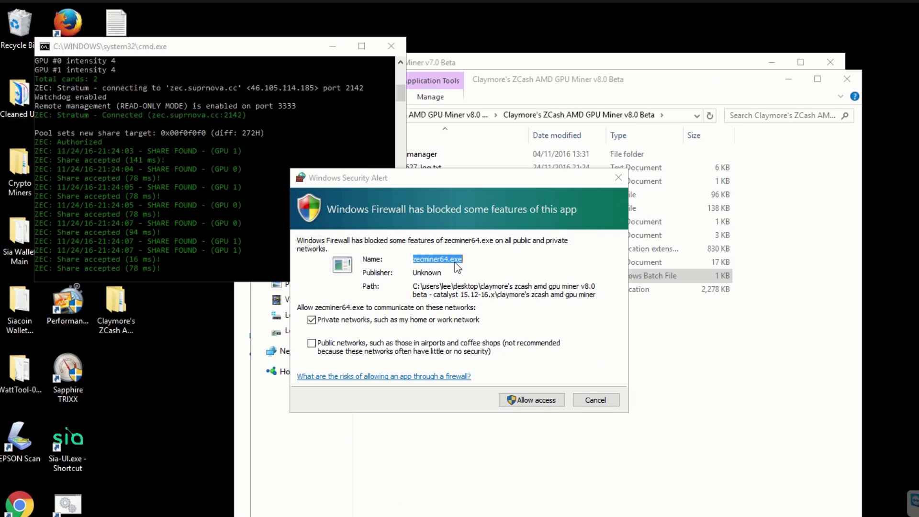
# Allow zecminer64.exe through Windows Firewall on private networks and close the v7.0 Beta folder window
pyautogui.click(534, 403)
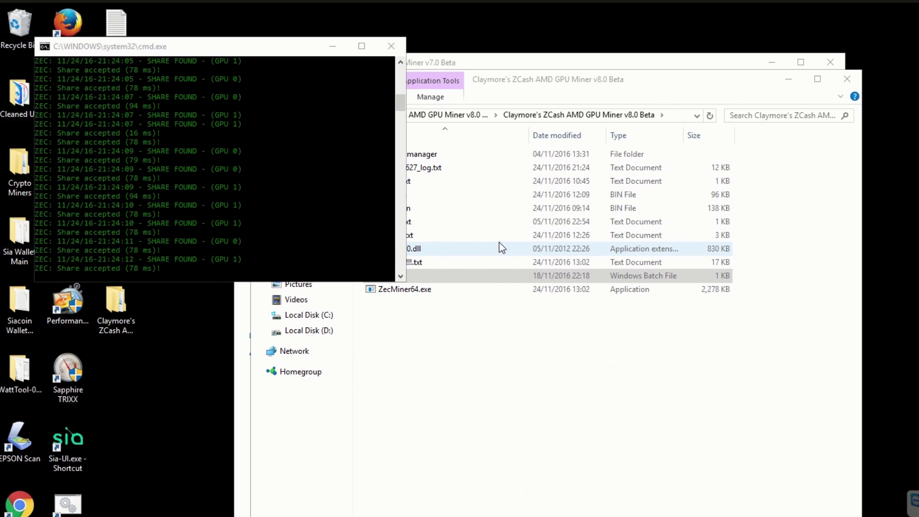
pyautogui.click(830, 63)
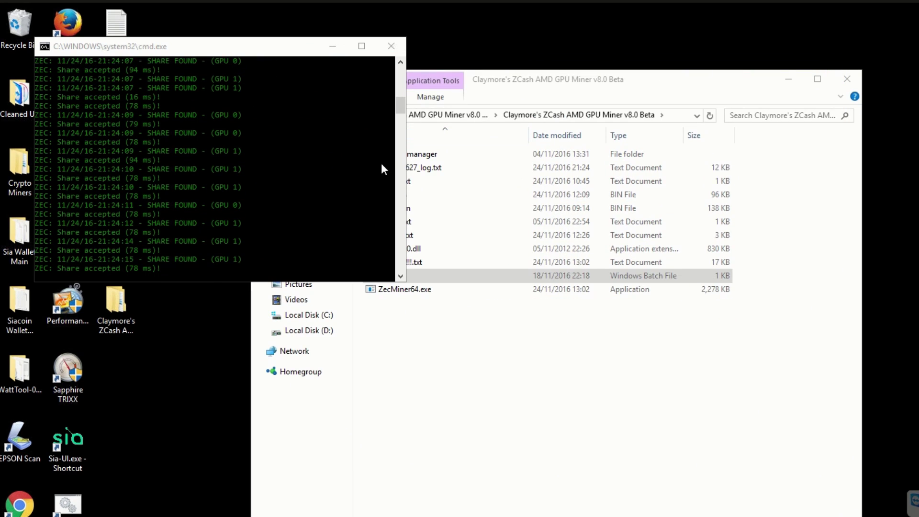
pyautogui.click(271, 45)
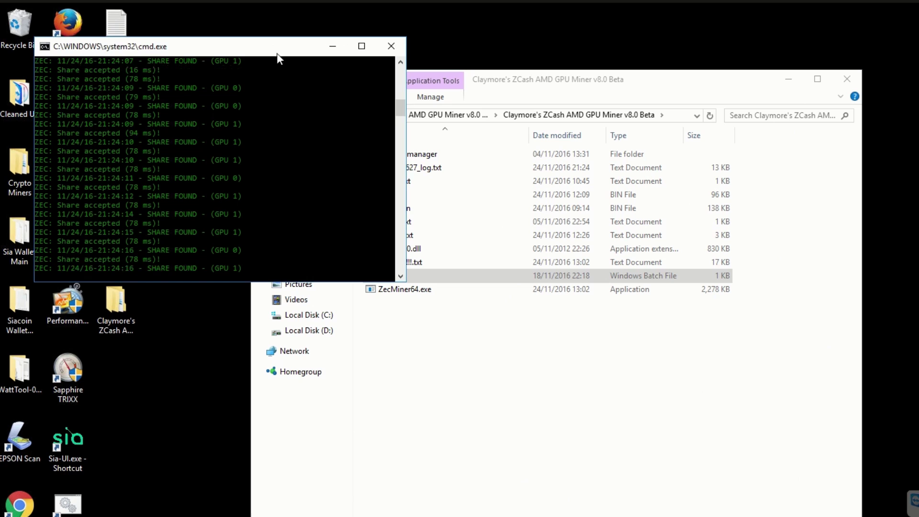
pyautogui.click(517, 347)
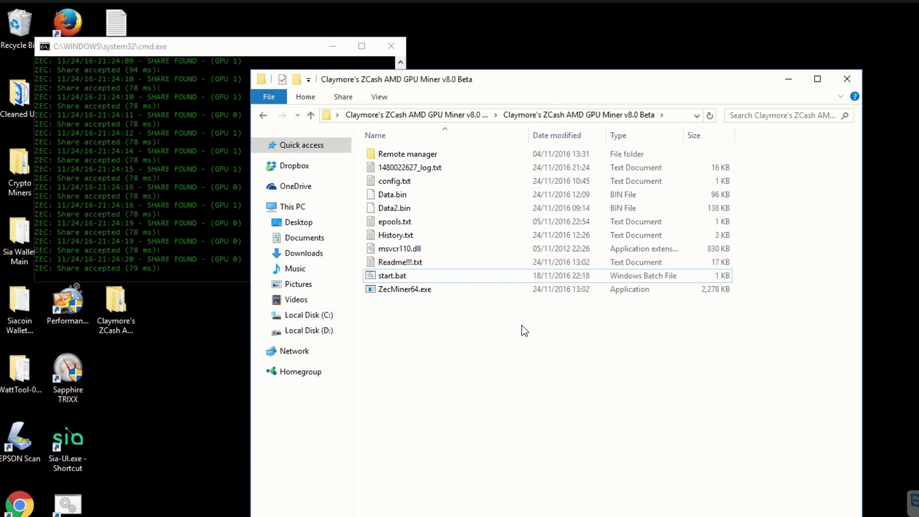
# Open config.txt from the v8.0 Beta folder, review its pool, wallet and intensity settings, and close it without changes
pyautogui.click(417, 282)
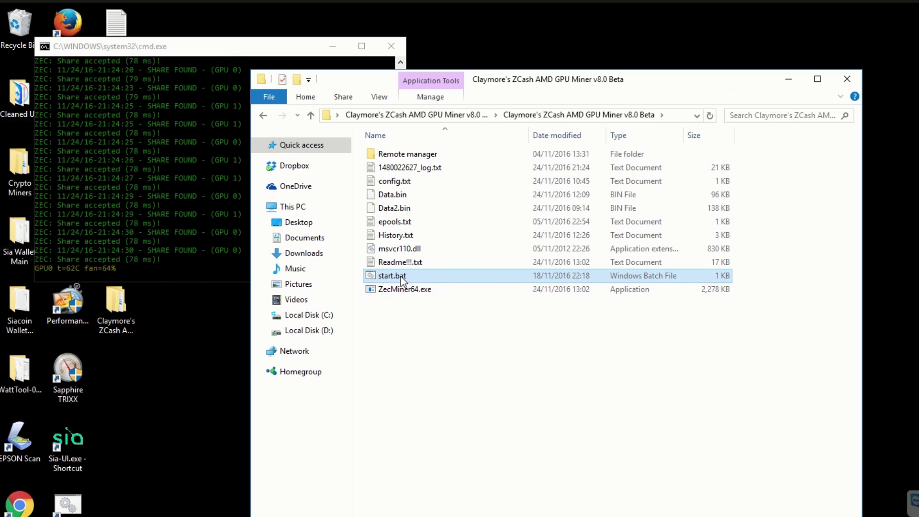
pyautogui.click(435, 311)
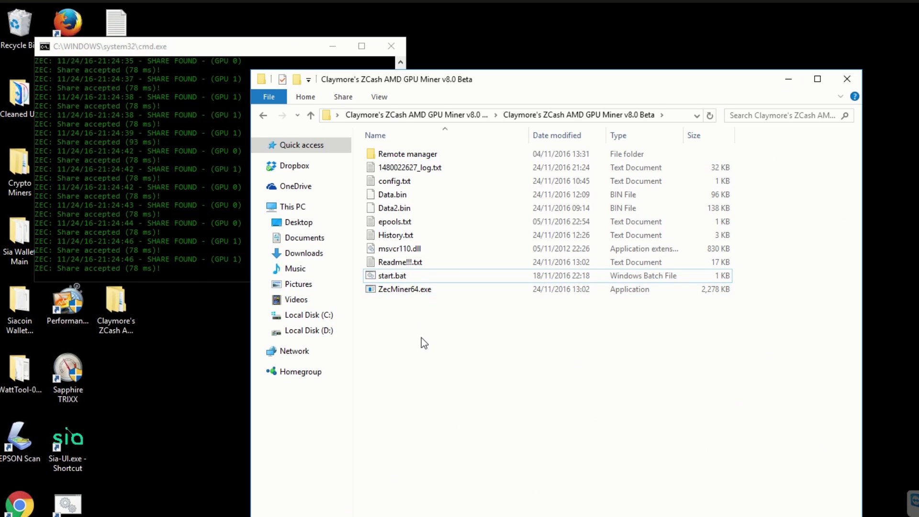
pyautogui.click(397, 182)
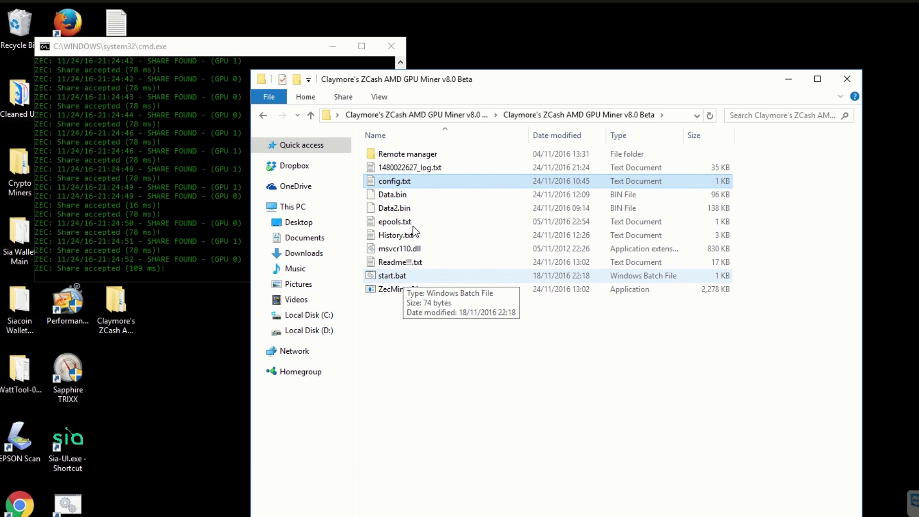
pyautogui.doubleClick(401, 179)
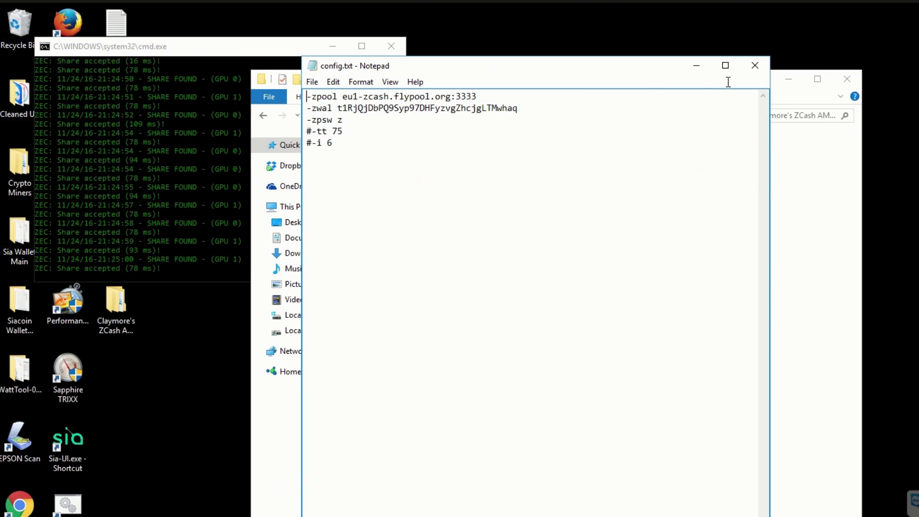
pyautogui.click(755, 65)
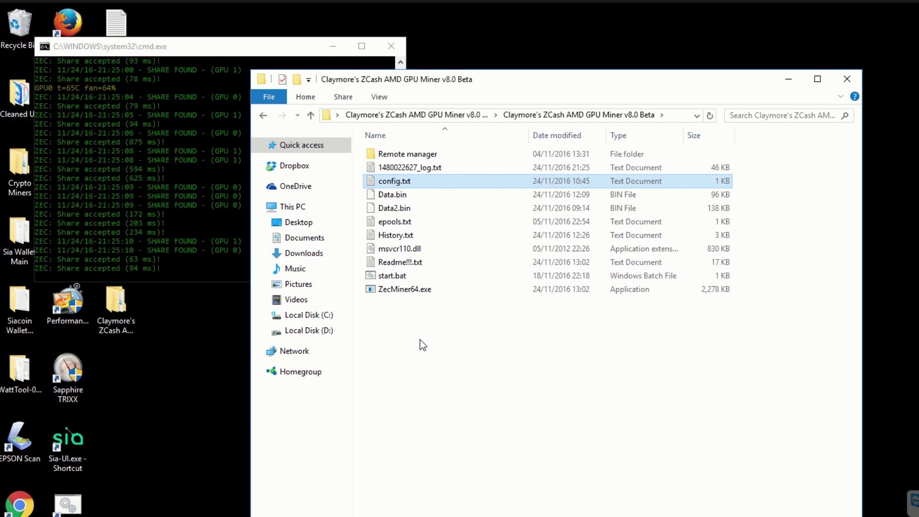
pyautogui.click(432, 347)
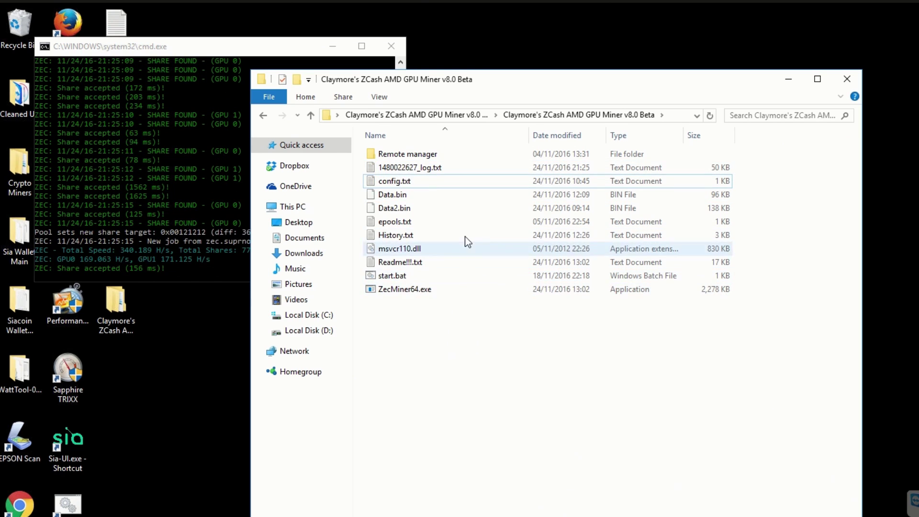
# Stop the running miner by closing its console and reopen the inner Claymore's ZCash AMD GPU Miner v8.0 Beta folder
pyautogui.click(265, 49)
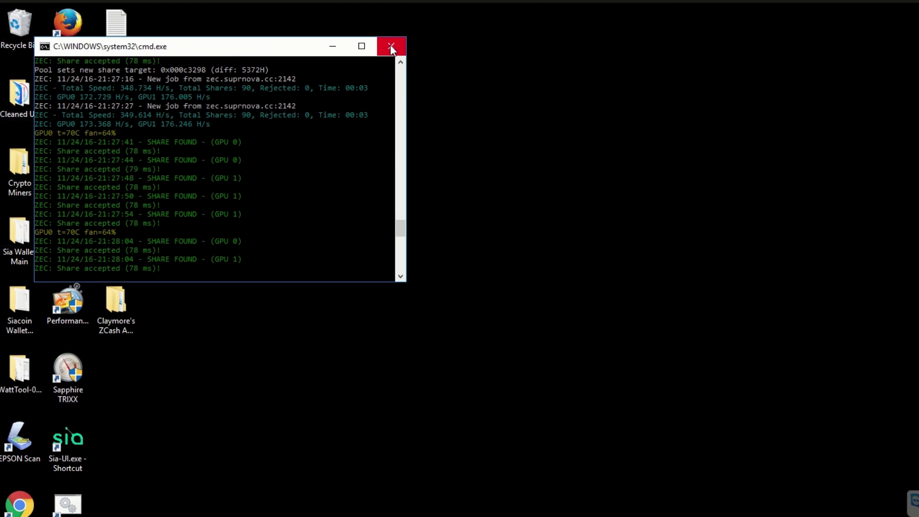
pyautogui.click(391, 46)
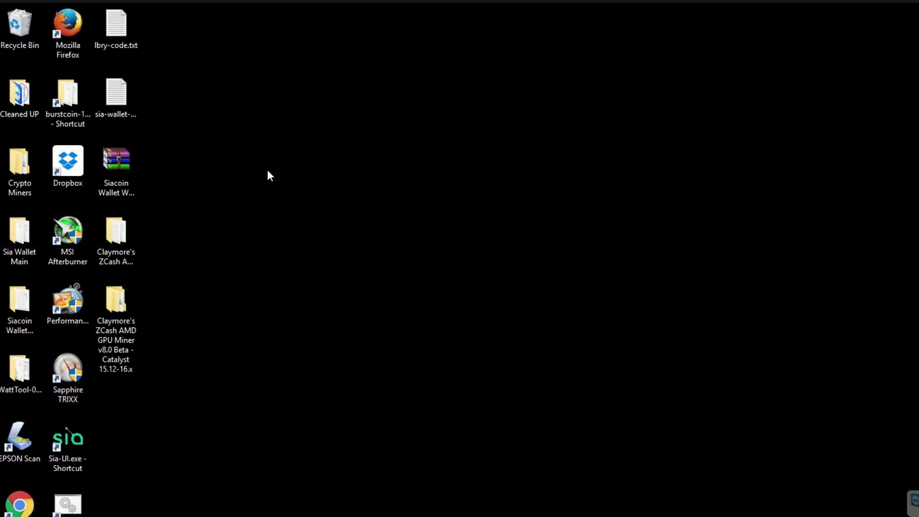
pyautogui.doubleClick(118, 306)
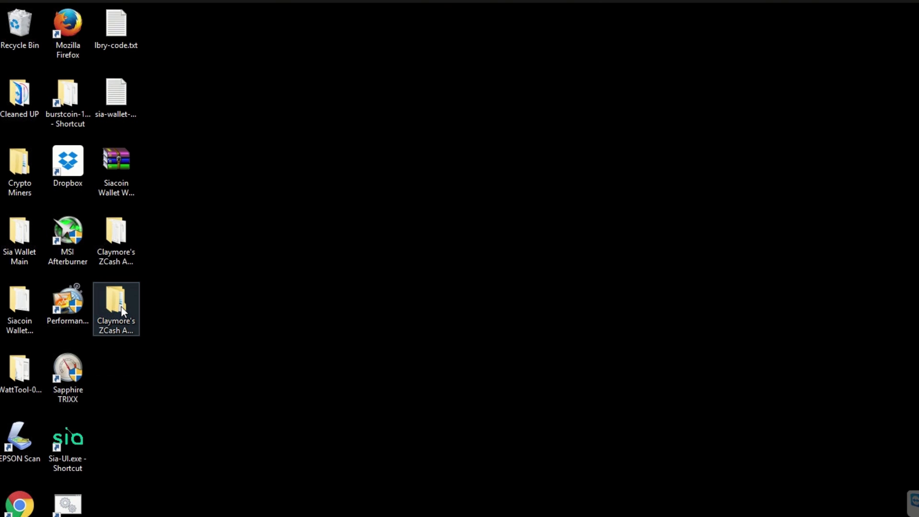
pyautogui.doubleClick(434, 141)
# Append the intensity option -i 5 to the command line in start.bat and save the file
pyautogui.rightClick(389, 259)
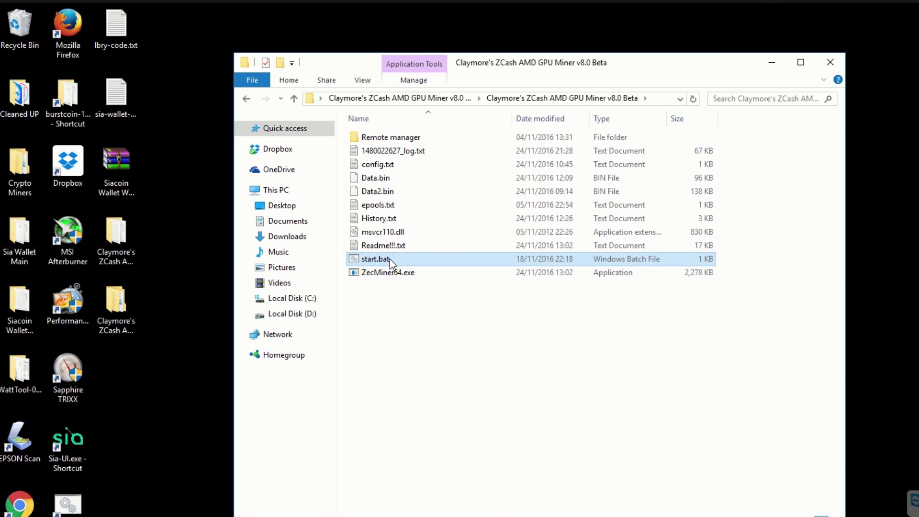
pyautogui.click(419, 259)
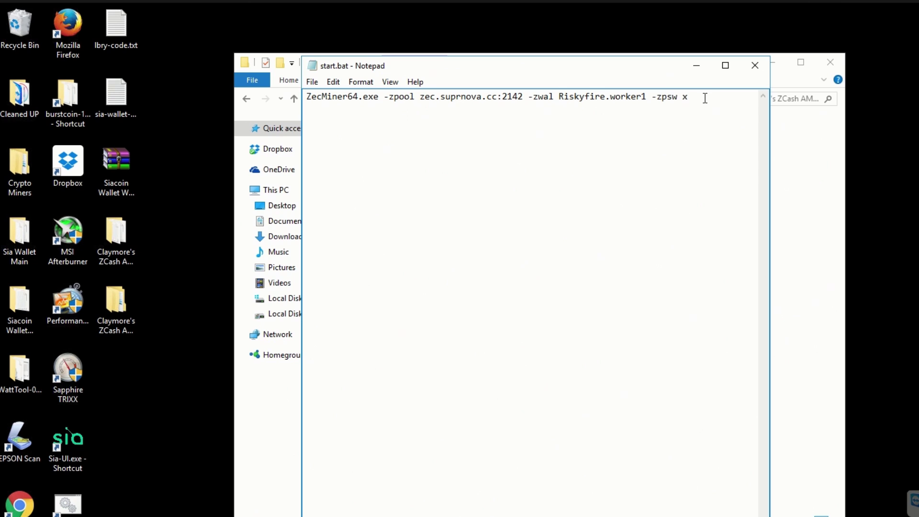
pyautogui.click(705, 98)
pyautogui.write('-i 5')
pyautogui.click(314, 84)
pyautogui.click(334, 125)
pyautogui.click(810, 225)
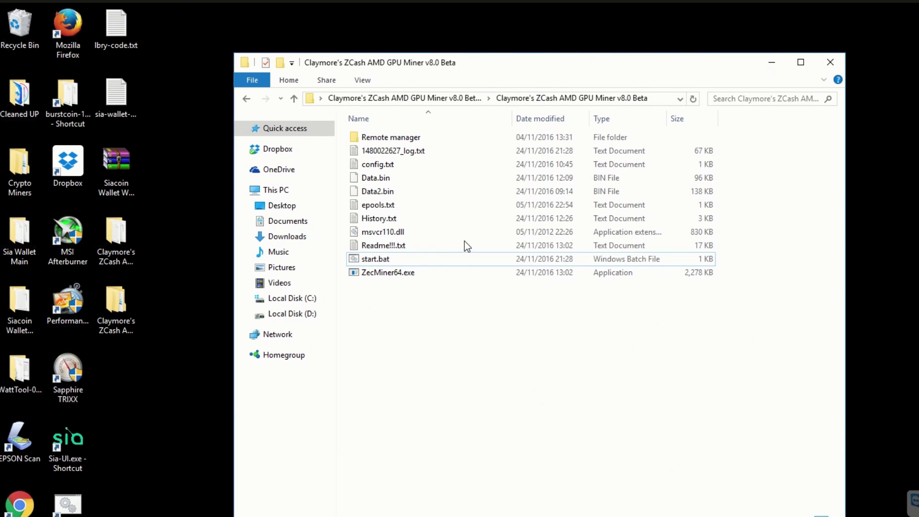
# Open Readme!!!.txt and read the description of the -i mining intensity option, including its allowed values
pyautogui.rightClick(378, 246)
pyautogui.click(427, 287)
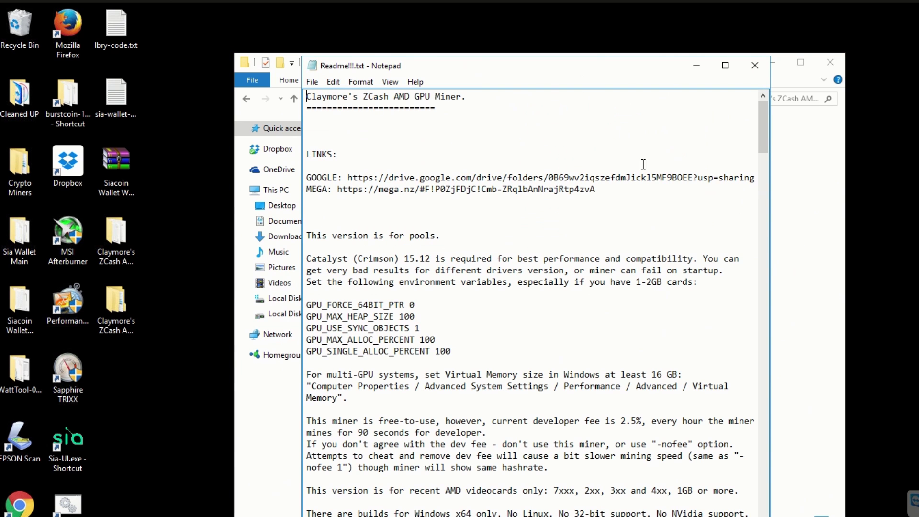
pyautogui.moveTo(761, 143); pyautogui.dragTo(777, 181)
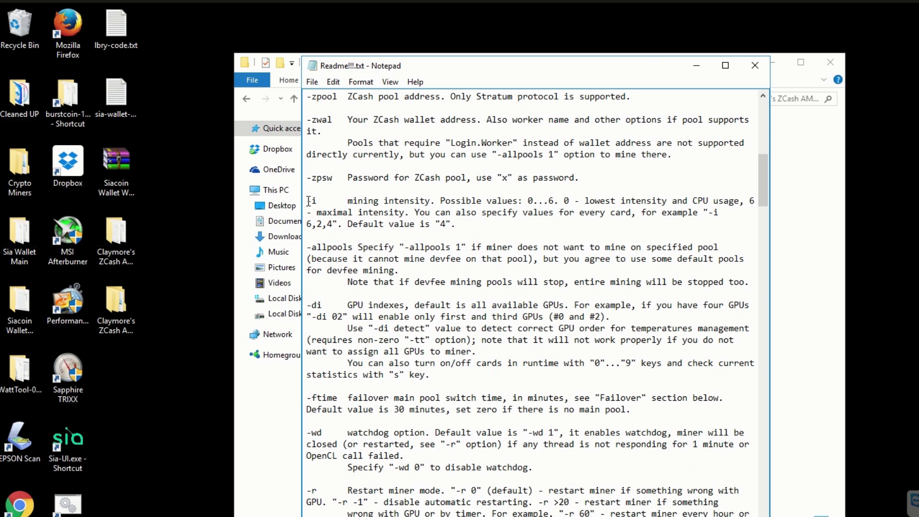
pyautogui.moveTo(306, 201); pyautogui.dragTo(326, 196)
pyautogui.click(482, 220)
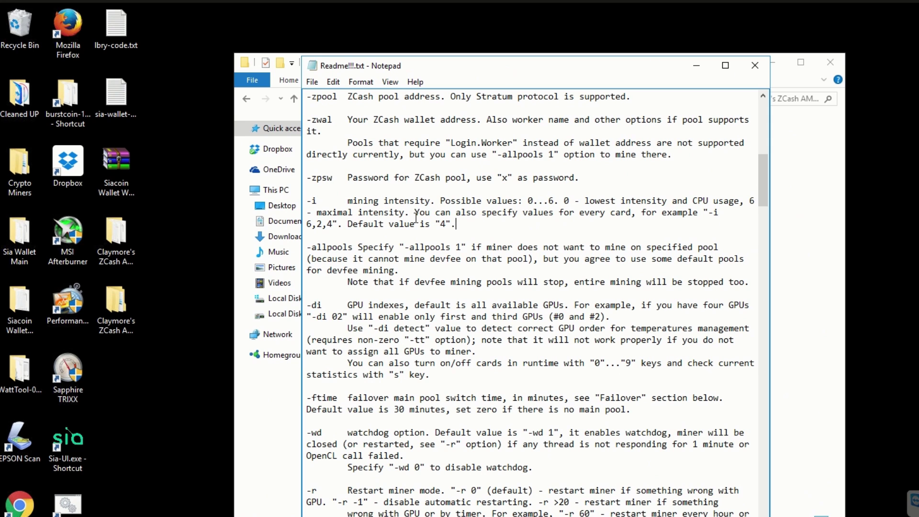
pyautogui.click(806, 250)
# Change the intensity option in start.bat to -i 6, save the file, and close all open Notepad windows
pyautogui.click(377, 260)
pyautogui.rightClick(377, 261)
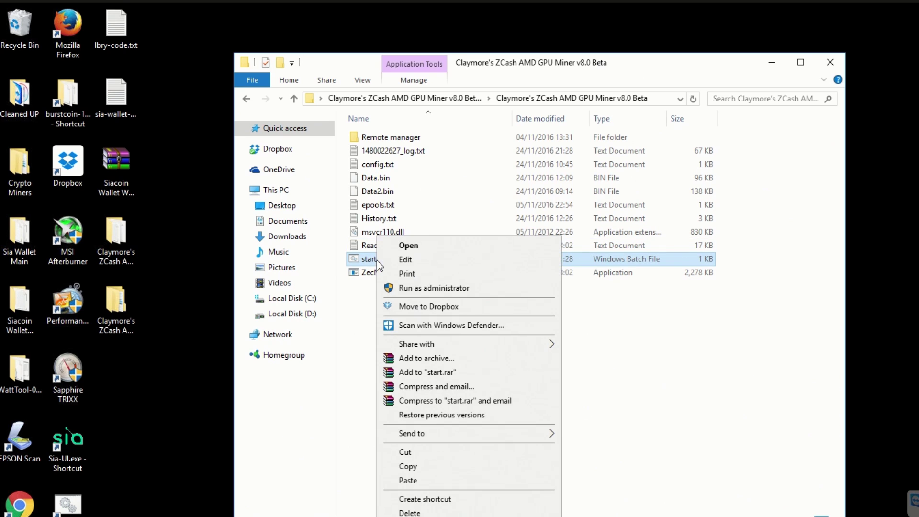
pyautogui.click(413, 260)
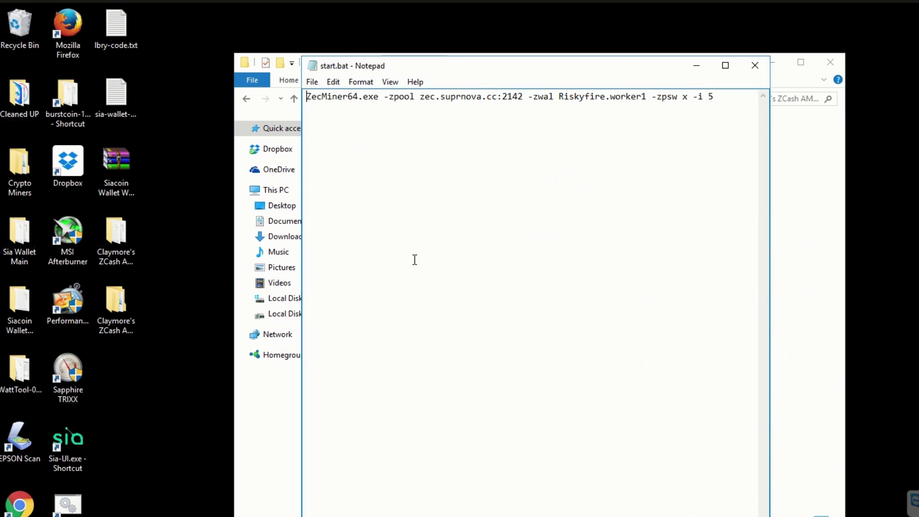
pyautogui.click(717, 96)
pyautogui.press('BackSpace')
pyautogui.write('6')
pyautogui.click(311, 83)
pyautogui.click(334, 125)
pyautogui.click(755, 65)
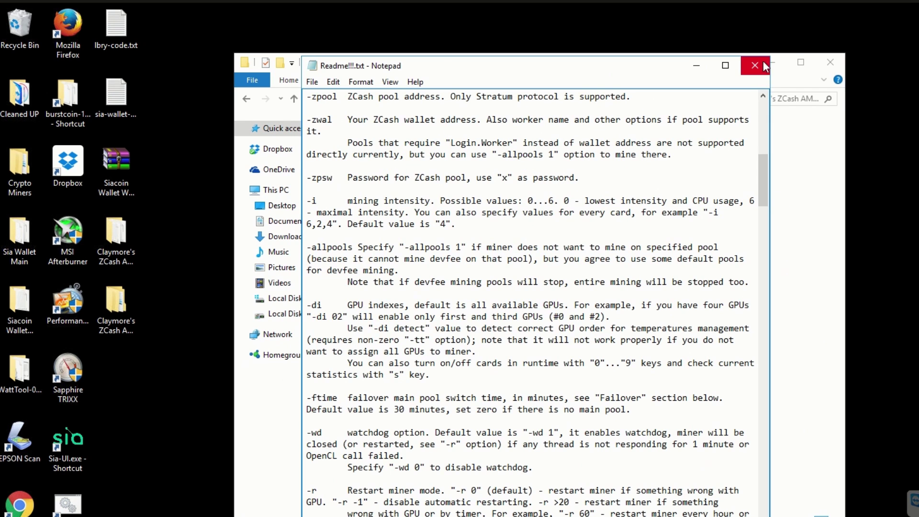
pyautogui.click(758, 65)
pyautogui.click(375, 259)
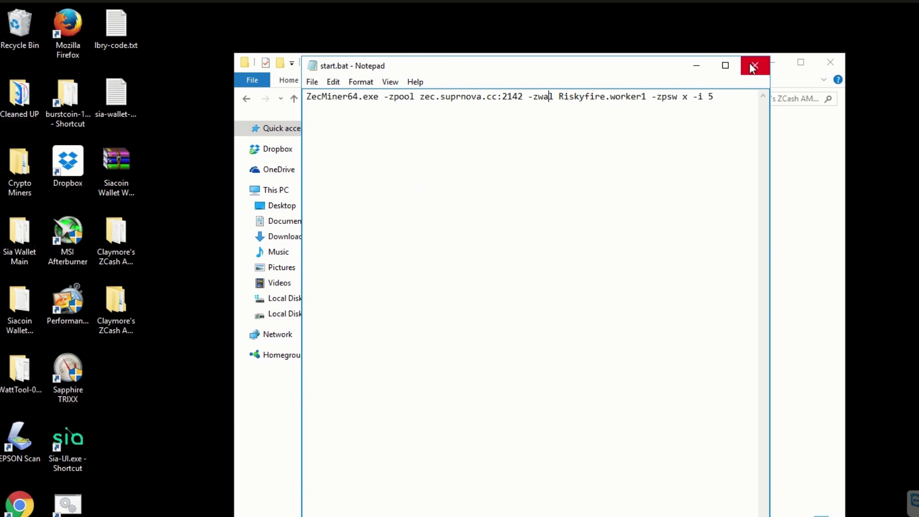
pyautogui.click(754, 66)
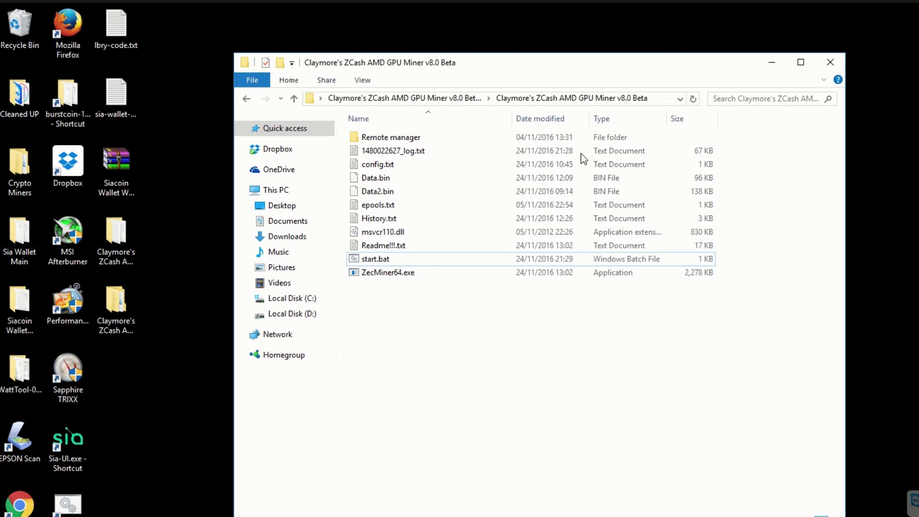
# Launch the miner again from start.bat and close the v8.0 Beta folder window
pyautogui.doubleClick(375, 259)
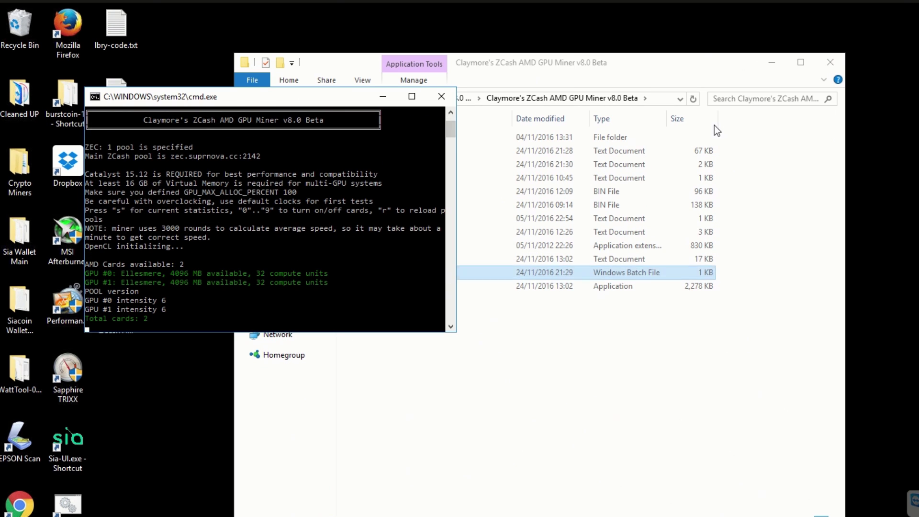
pyautogui.click(832, 60)
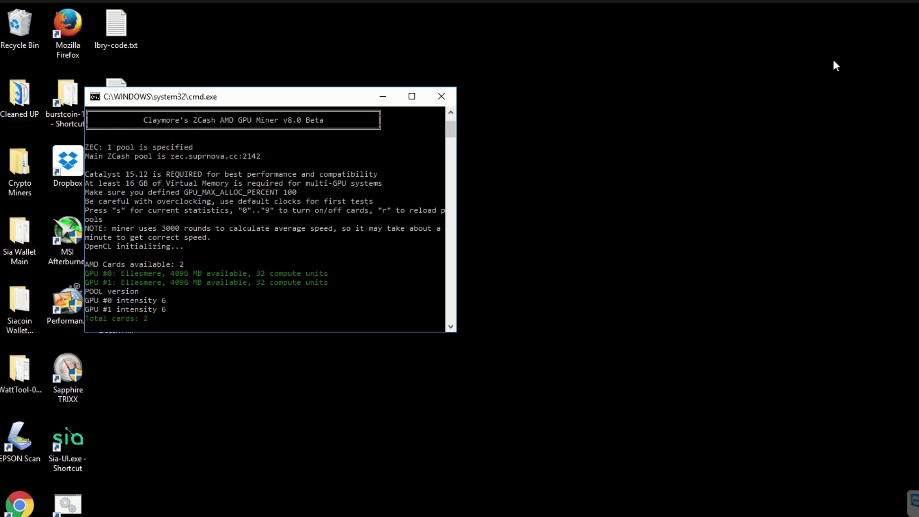